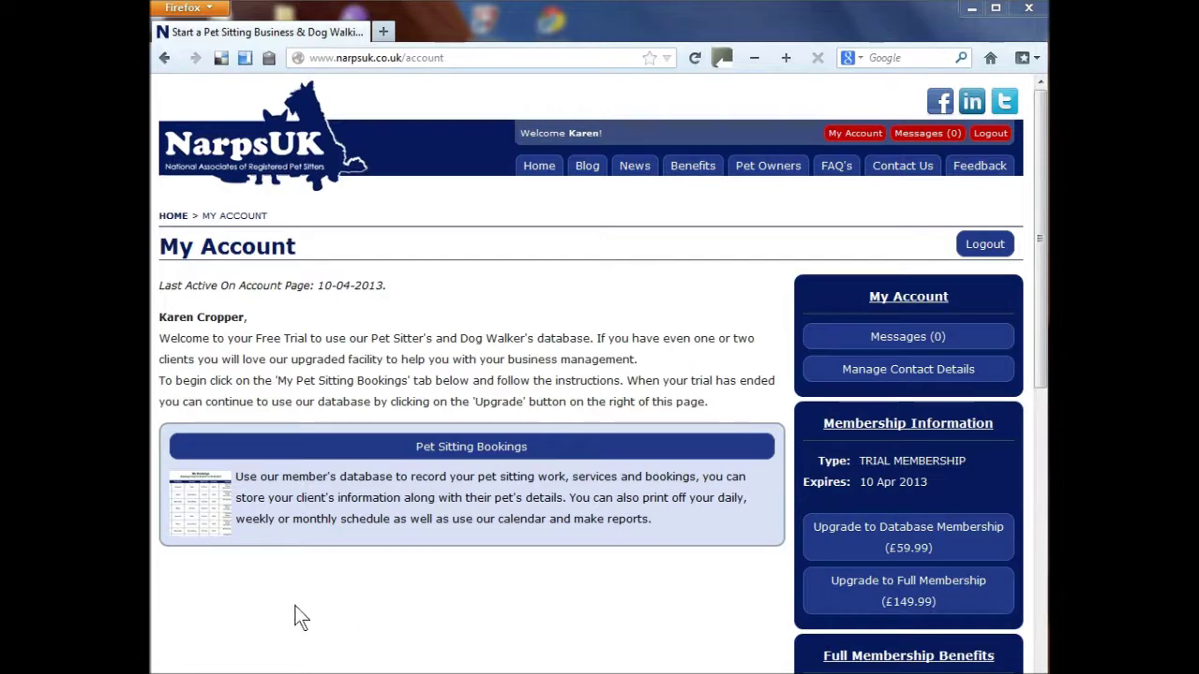
# Go from Home to My Account and open the calendar showing April 2013 bookings.
pyautogui.click(547, 168)
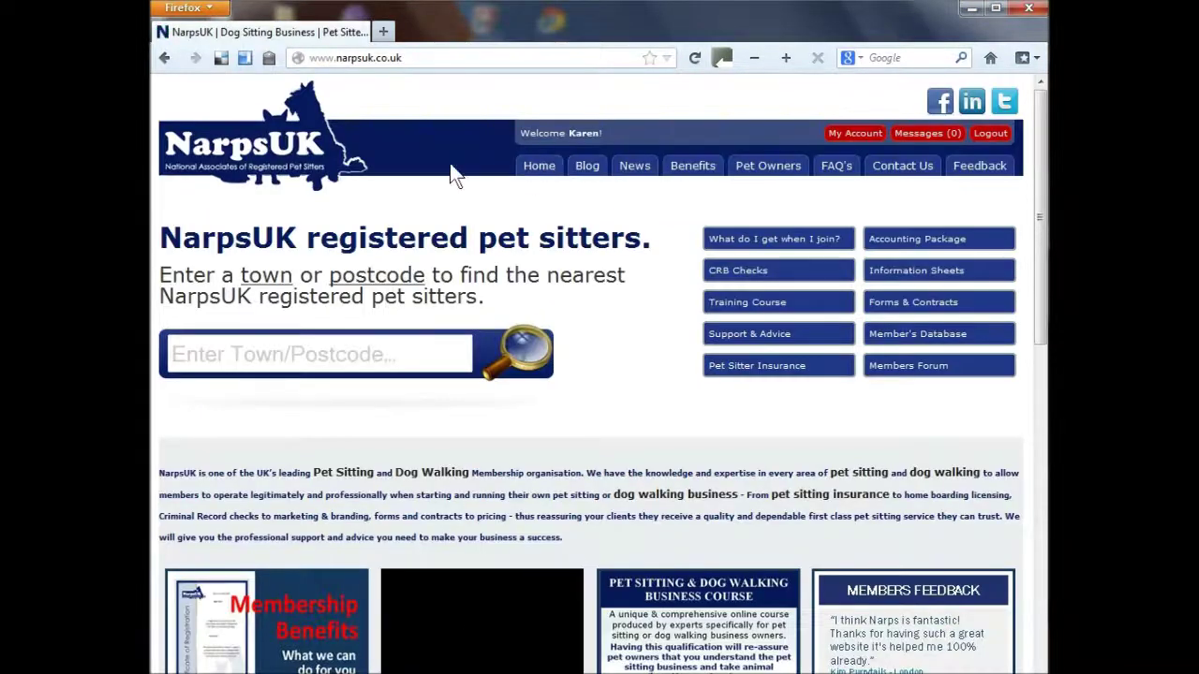
pyautogui.click(855, 134)
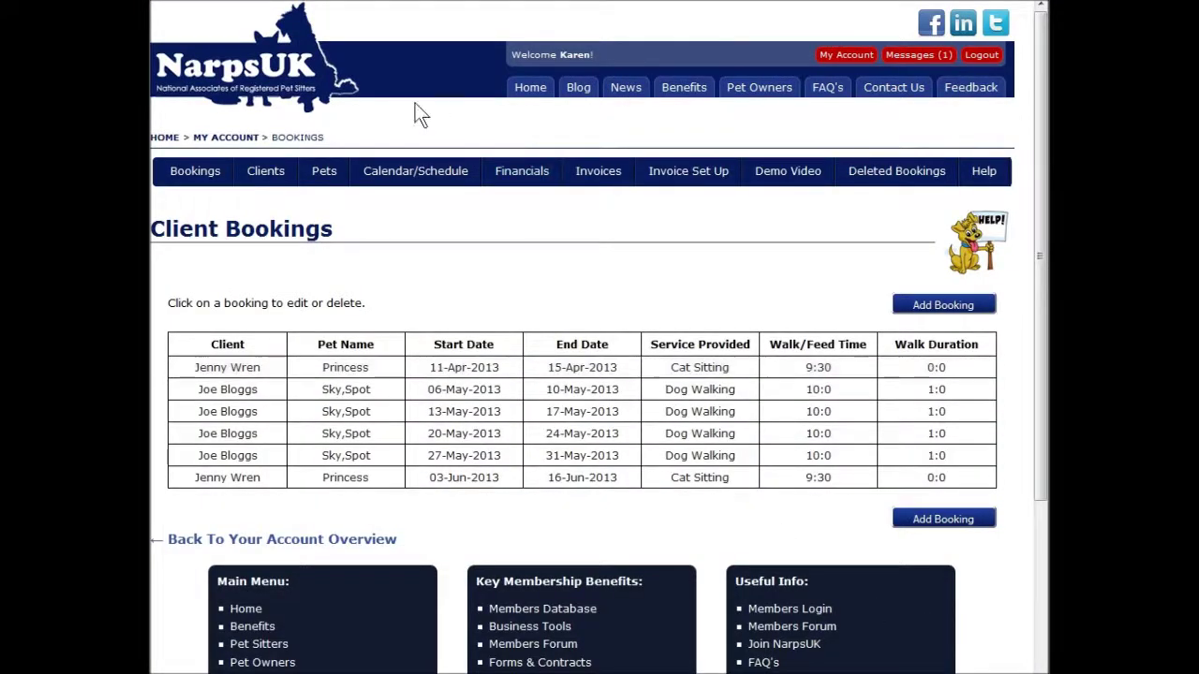
pyautogui.click(385, 172)
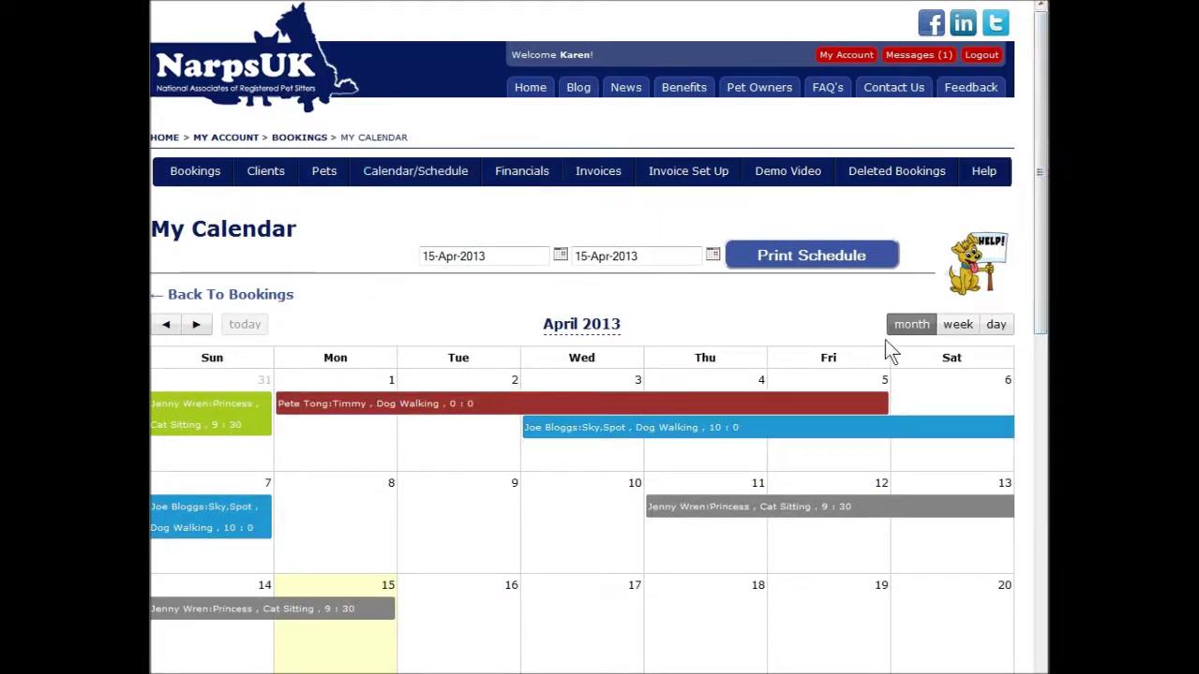
pyautogui.moveTo(1039, 262); pyautogui.dragTo(1033, 383)
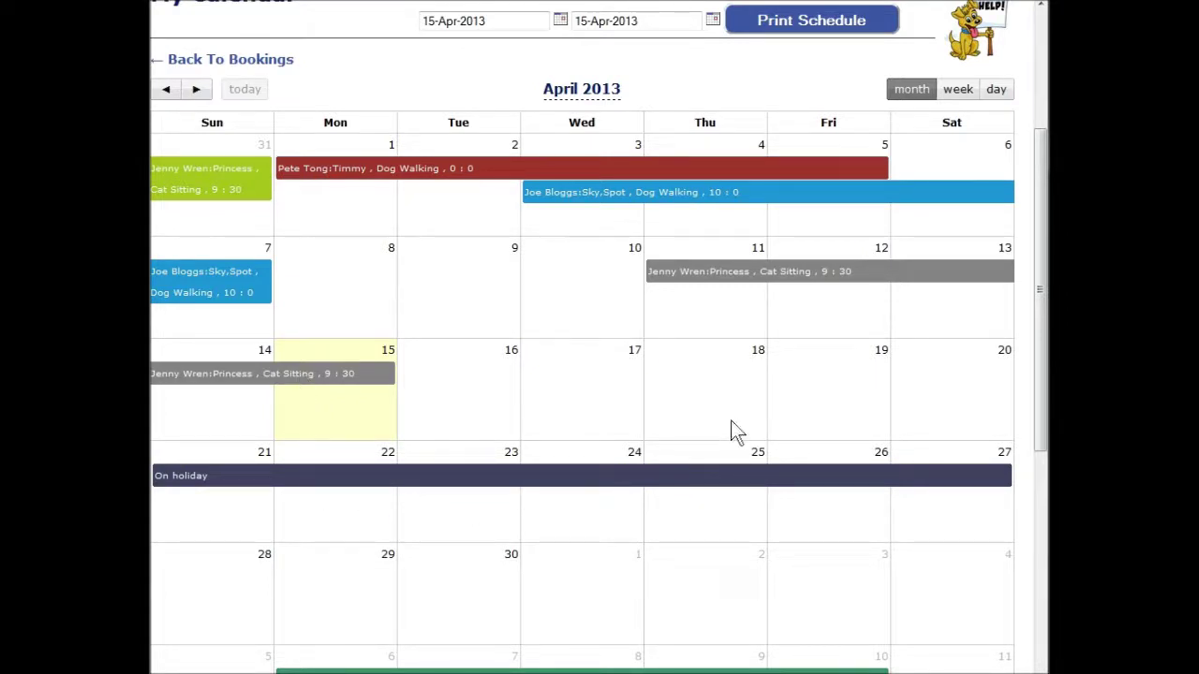
pyautogui.click(694, 269)
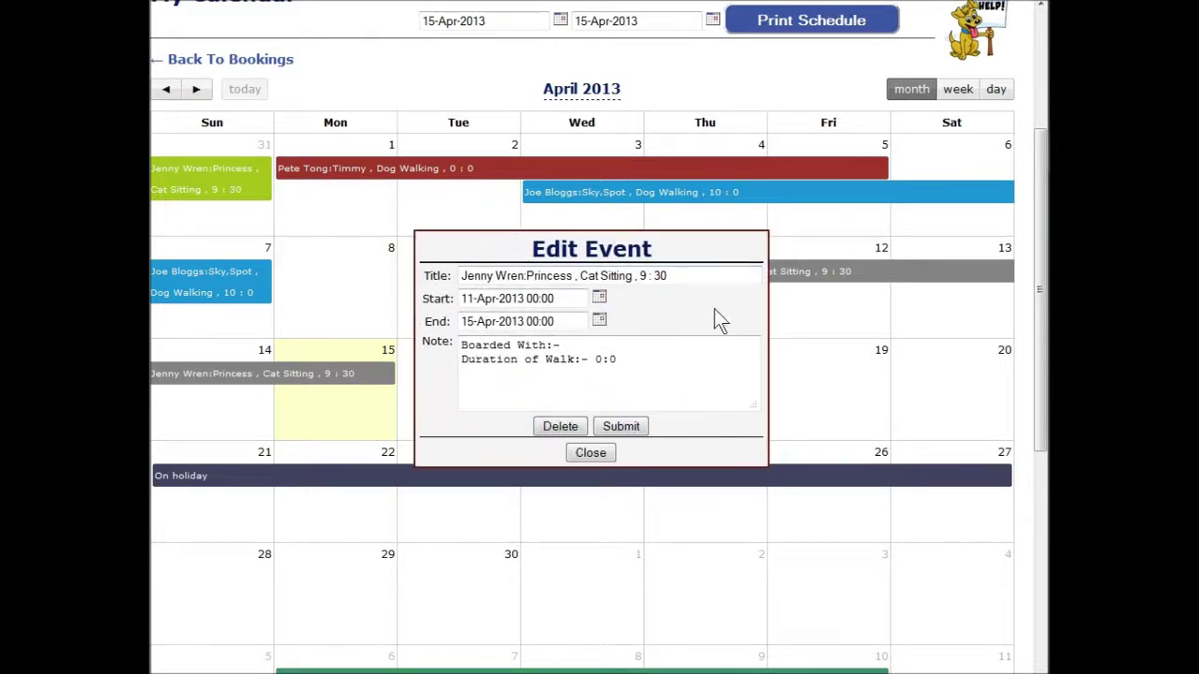
pyautogui.click(596, 454)
pyautogui.scroll(3, 1020, 362)
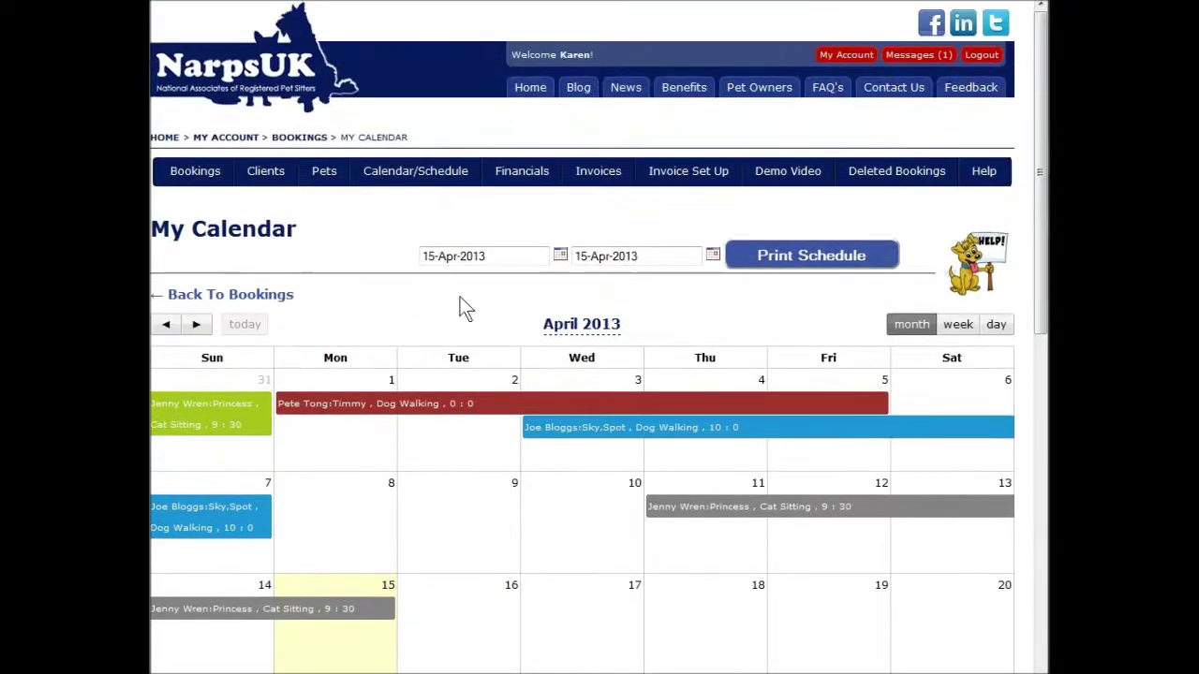
pyautogui.click(191, 181)
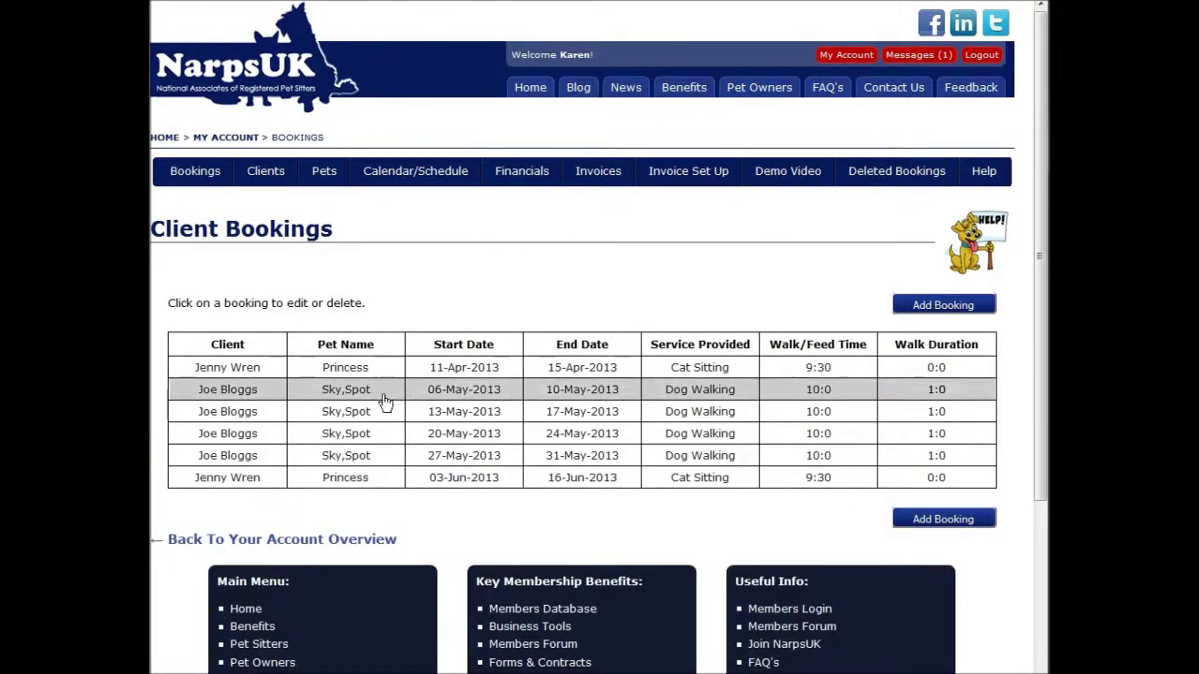
# Change Princess's cat-sitting booking to end 16-Apr-2013, recalculating to 6 days at £150.00.
pyautogui.click(370, 367)
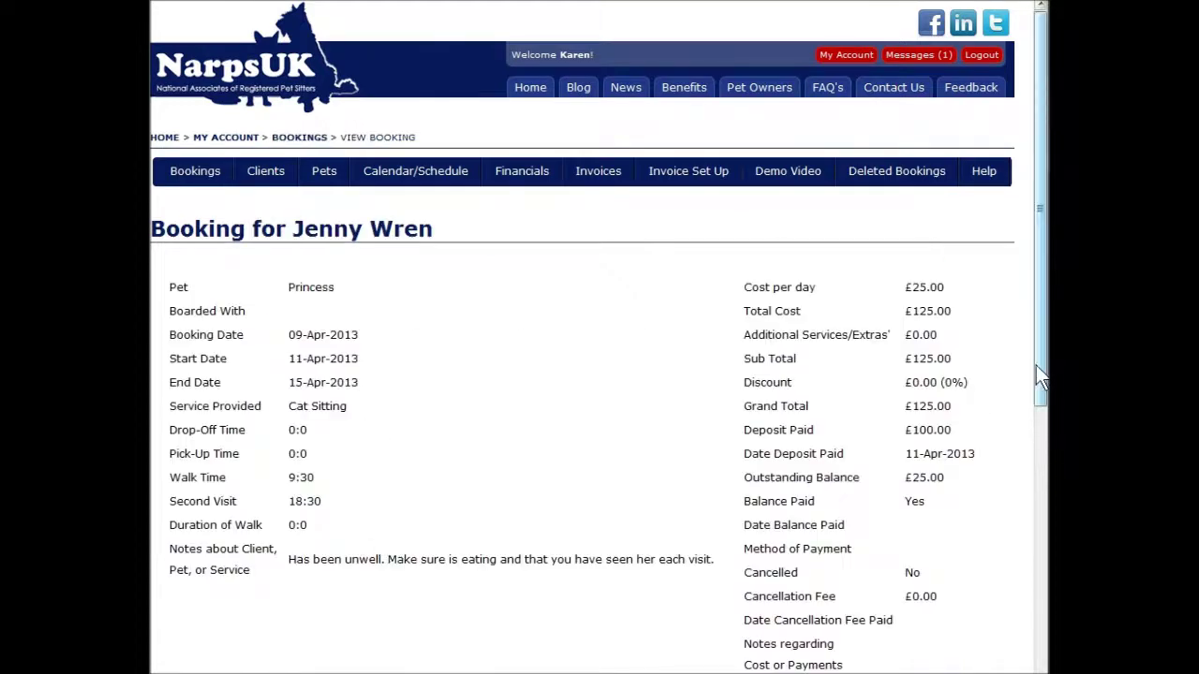
pyautogui.scroll(-2, 728, 515)
pyautogui.click(452, 528)
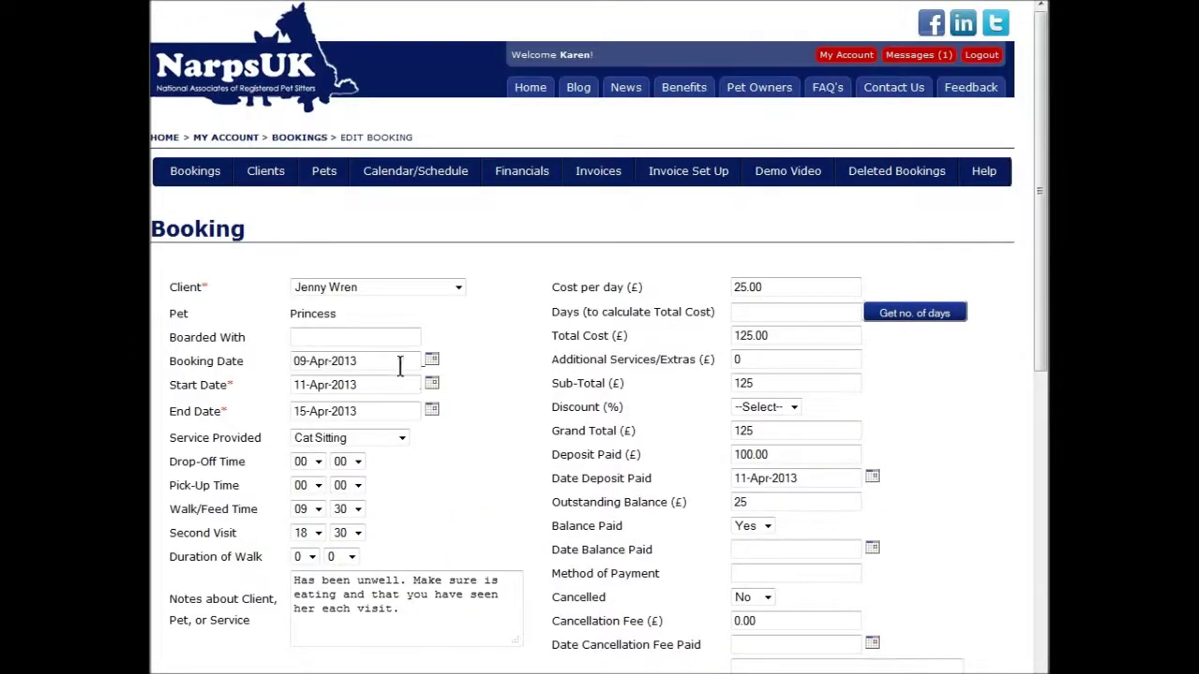
pyautogui.click(432, 411)
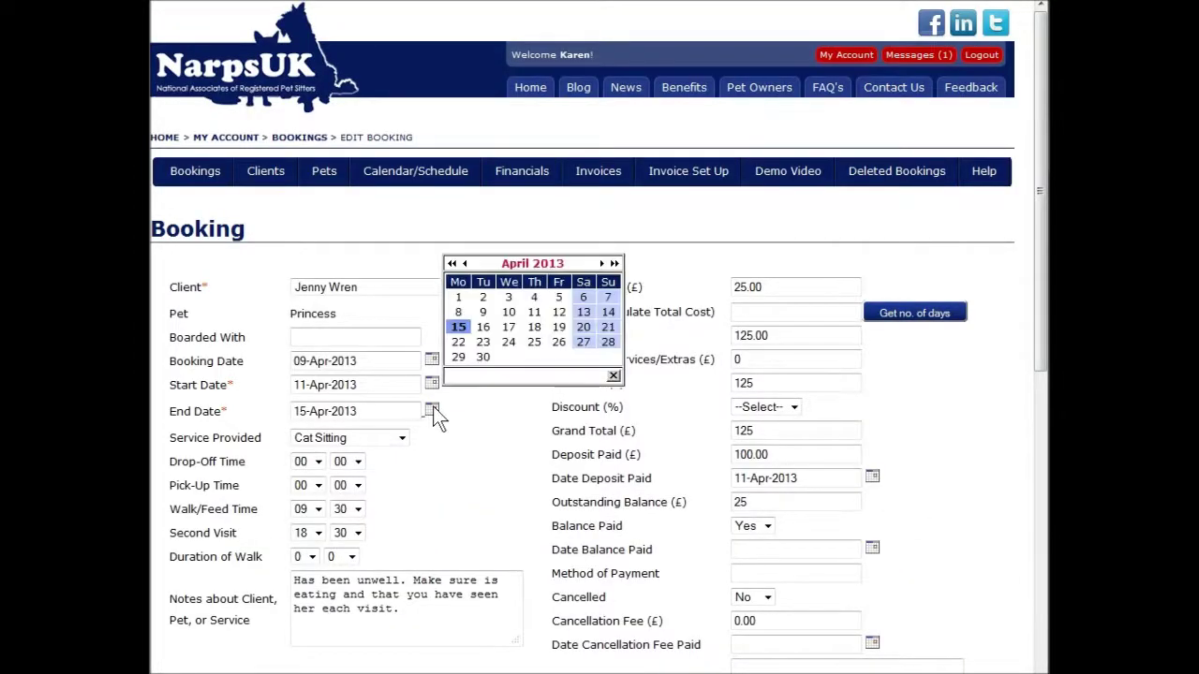
pyautogui.click(491, 331)
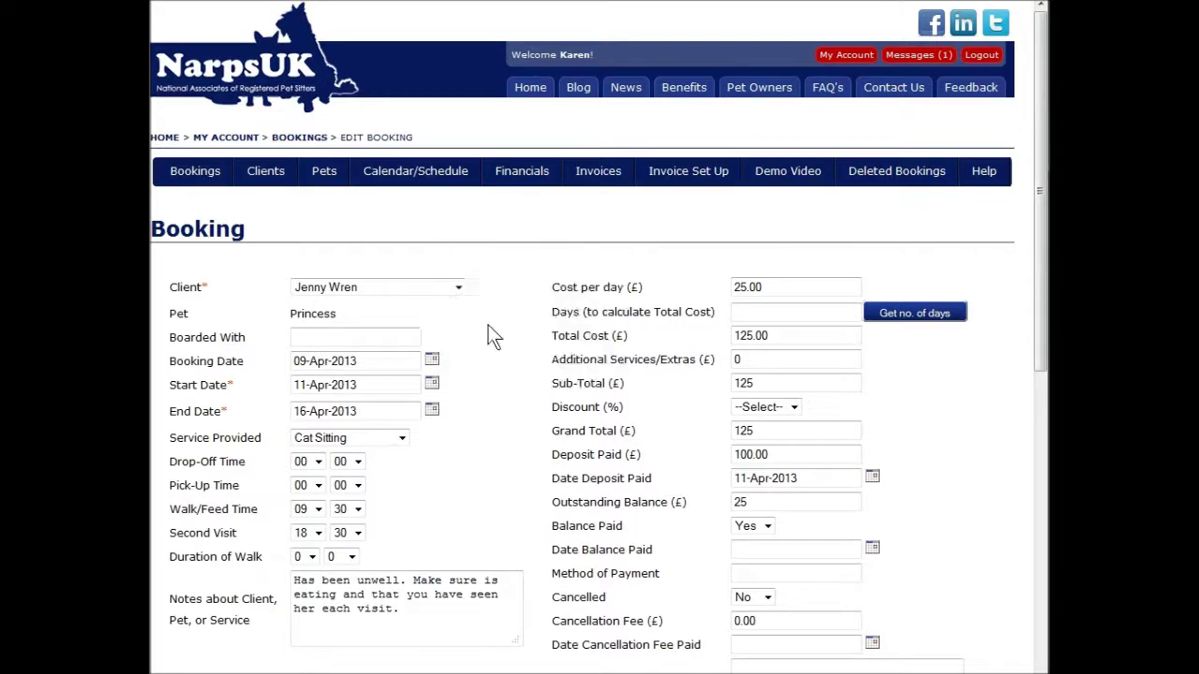
pyautogui.click(951, 314)
pyautogui.scroll(-3, 1039, 315)
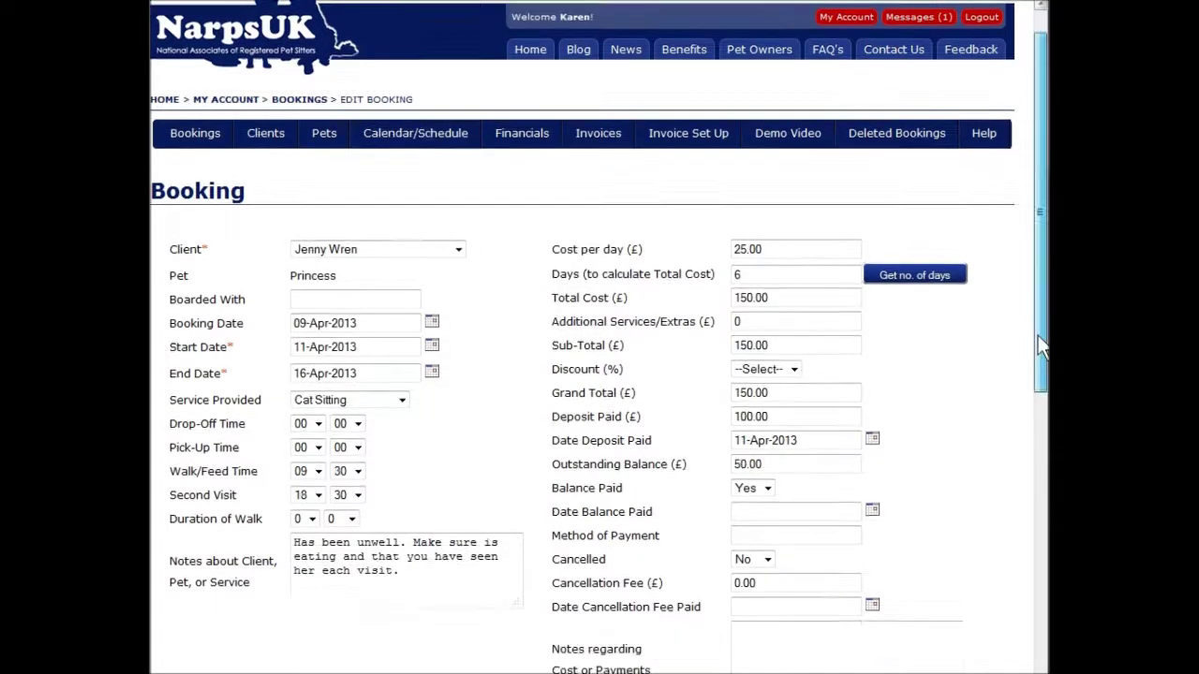
pyautogui.click(442, 490)
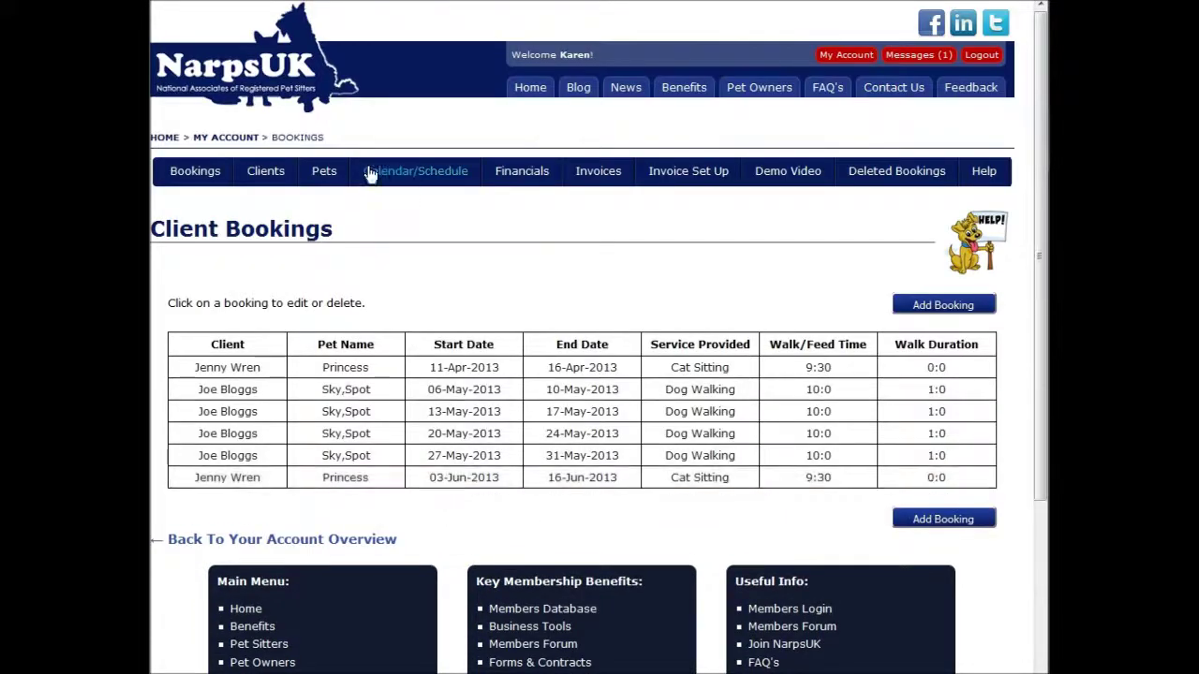
# Return to the calendar and view the extended cat-sitting event spanning 11–16 April.
pyautogui.click(379, 172)
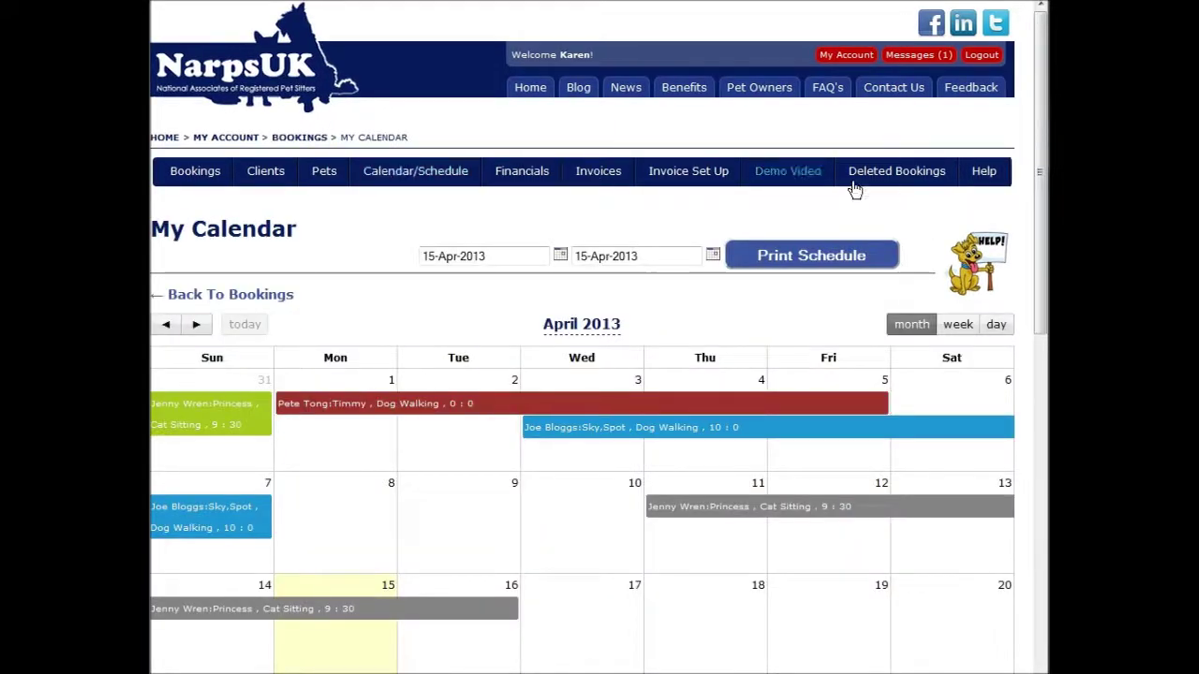
pyautogui.moveTo(1041, 195); pyautogui.dragTo(1042, 326)
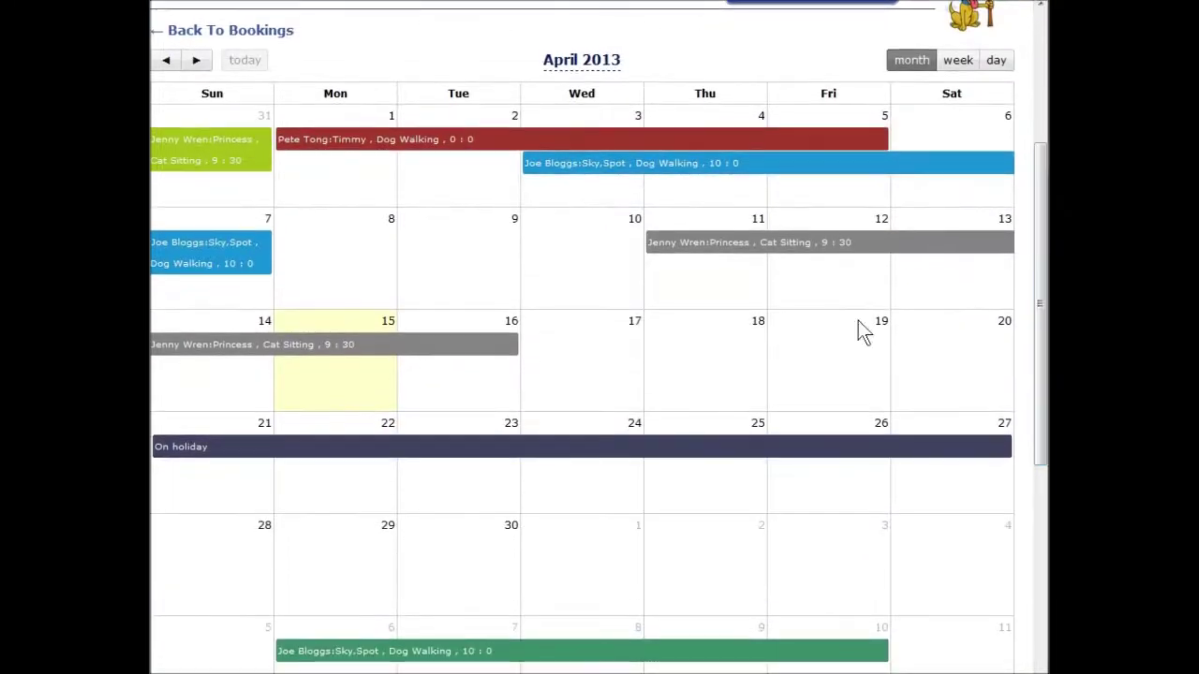
pyautogui.click(334, 347)
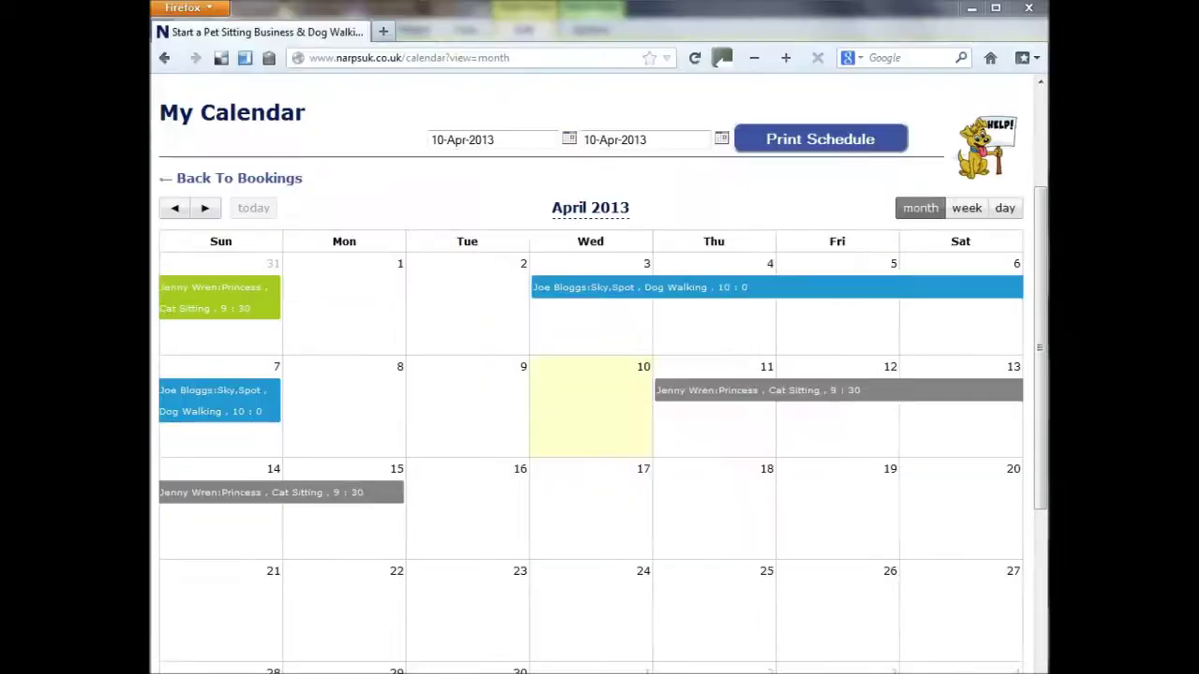
# Add an 'On holiday' event from 21 to 27 April with the note 'No appointments'.
pyautogui.click(200, 604)
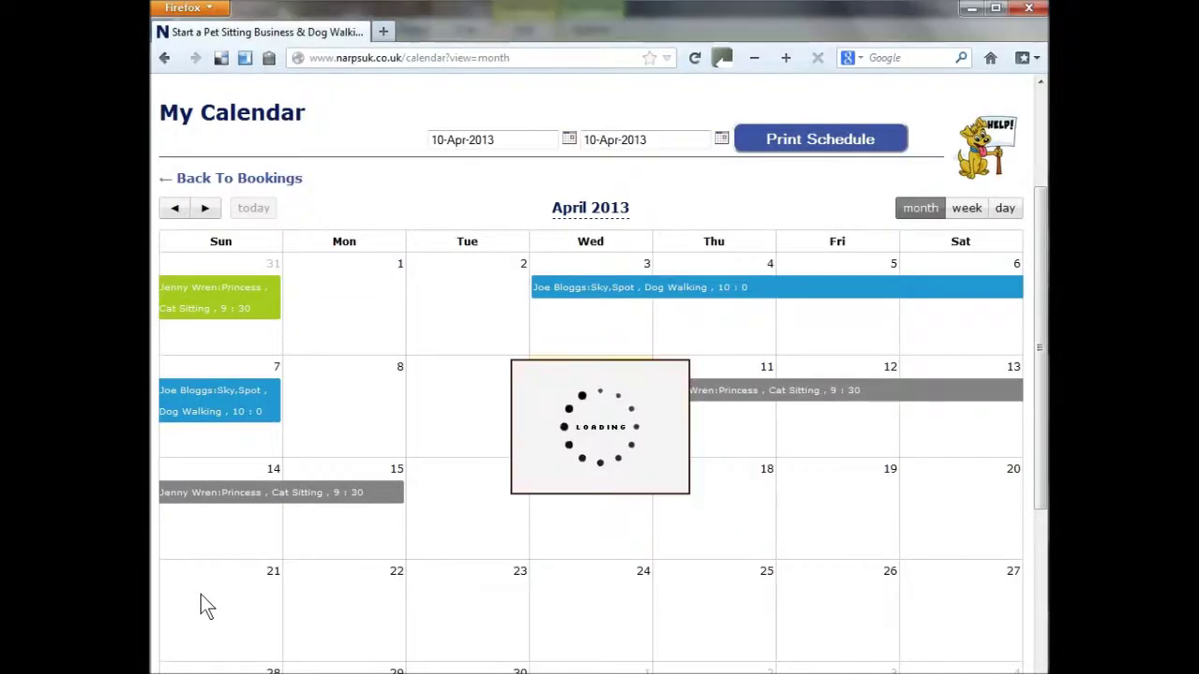
pyautogui.click(496, 356)
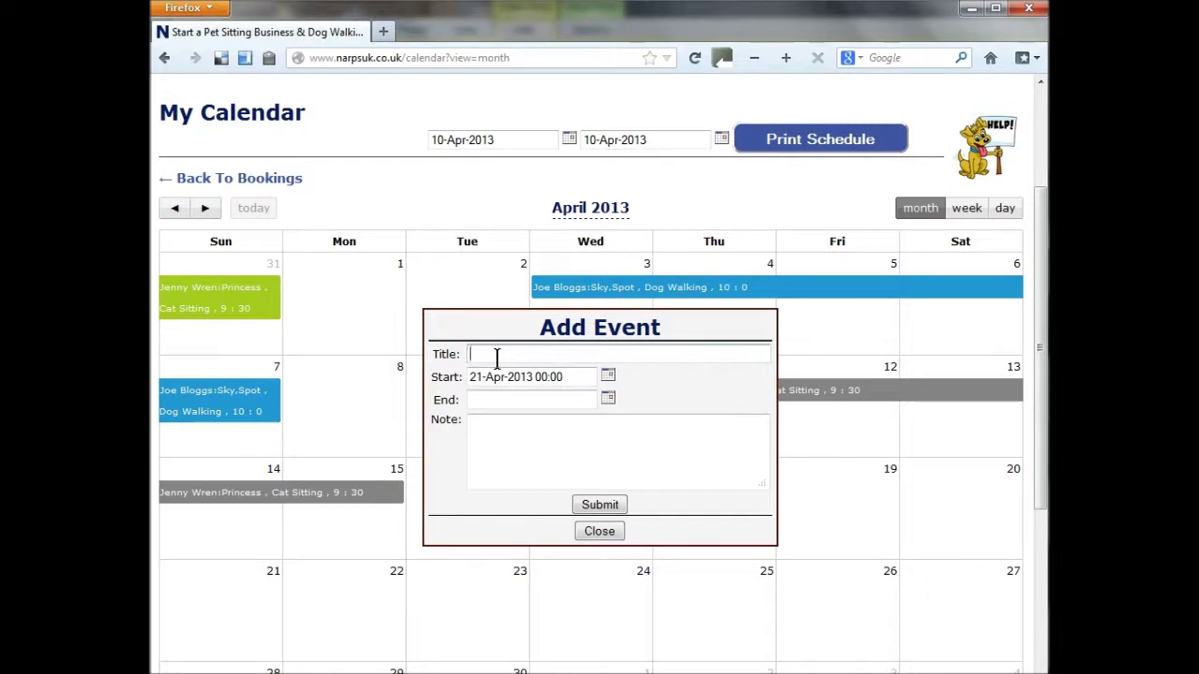
pyautogui.write('On h')
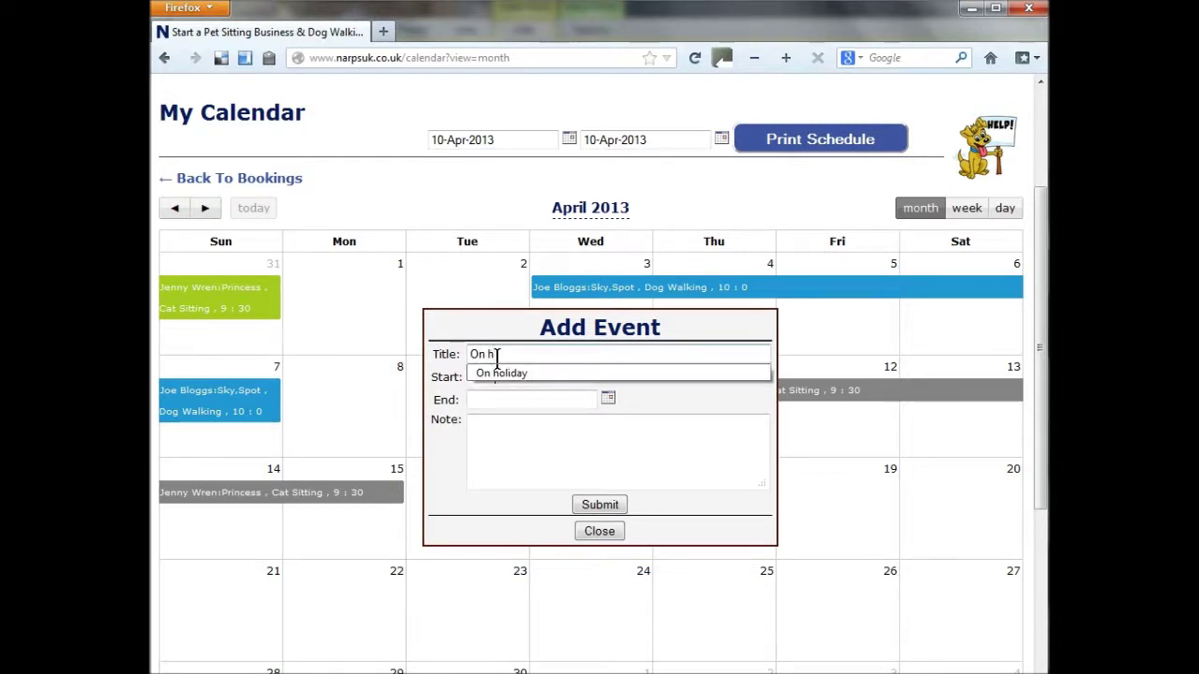
pyautogui.write('oliday')
pyautogui.click(512, 374)
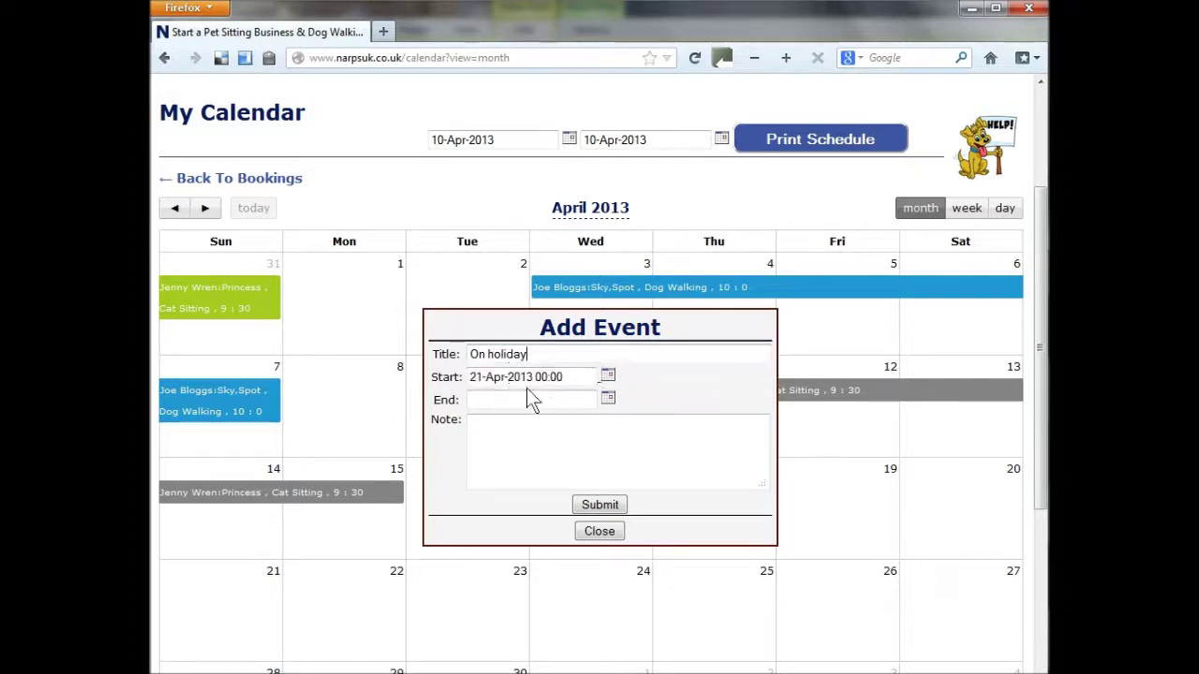
pyautogui.click(608, 398)
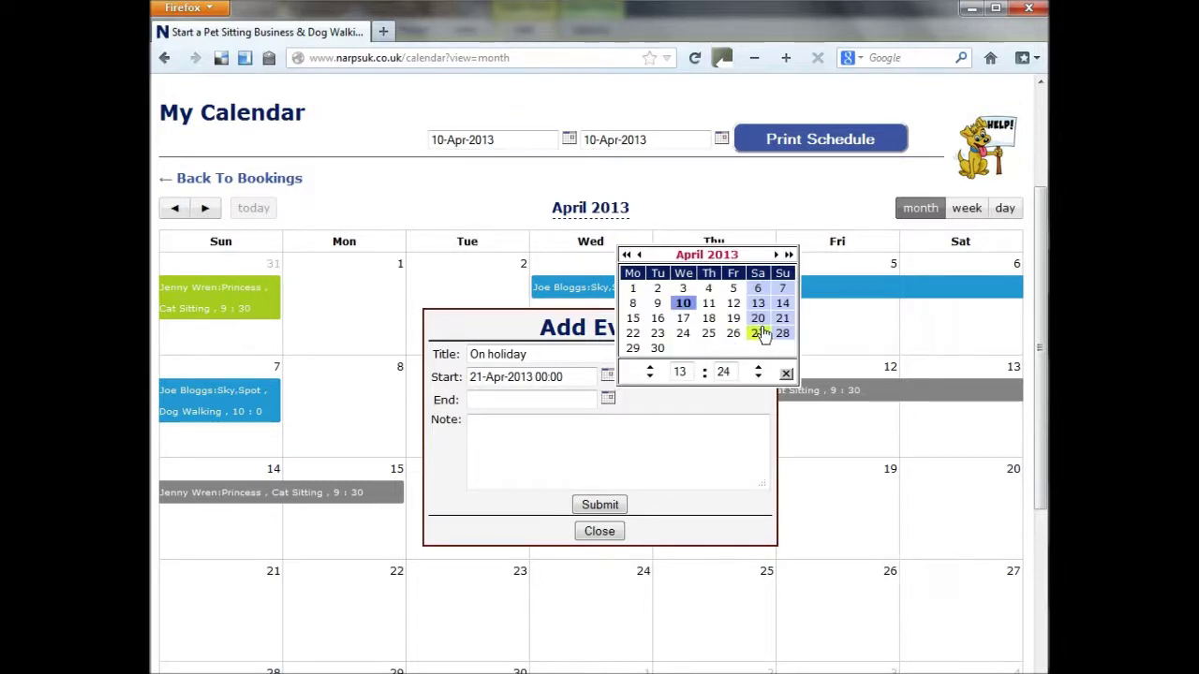
pyautogui.click(758, 331)
pyautogui.click(618, 433)
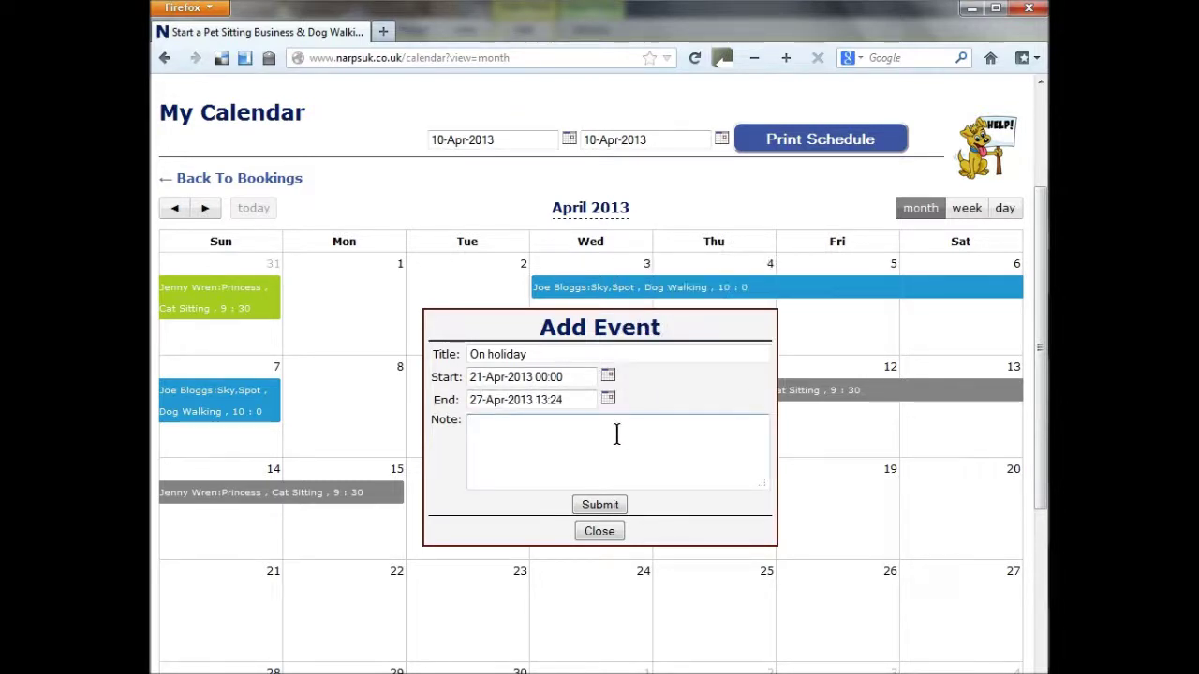
pyautogui.write('No appointments')
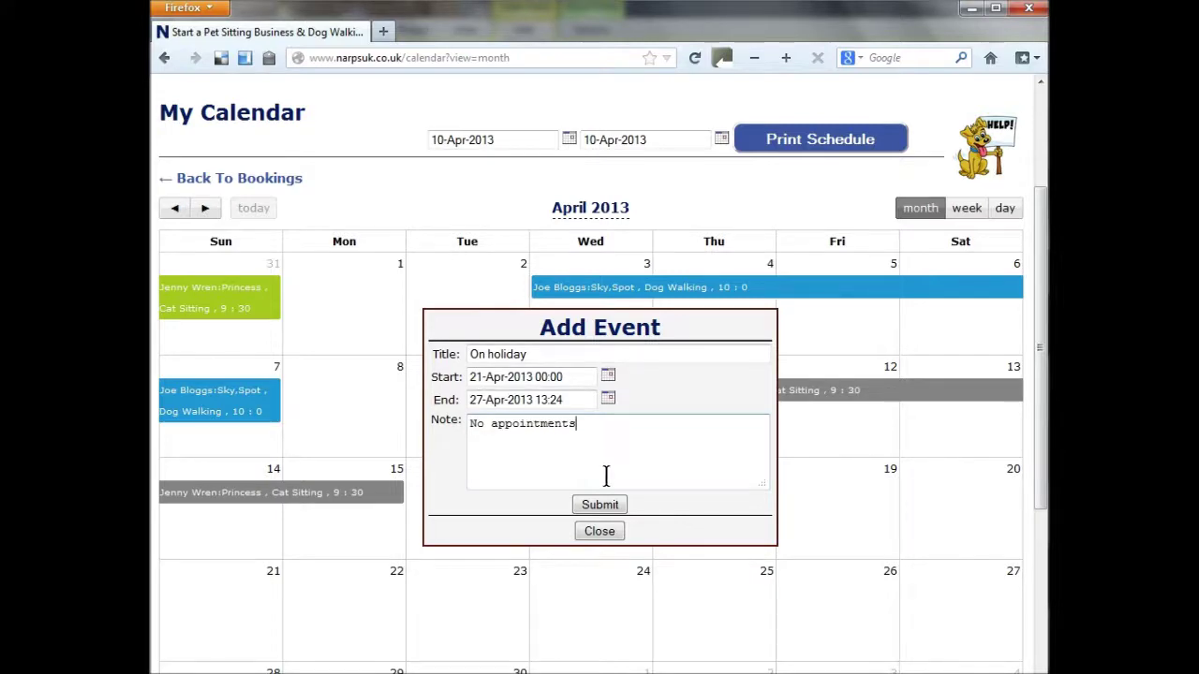
pyautogui.click(610, 509)
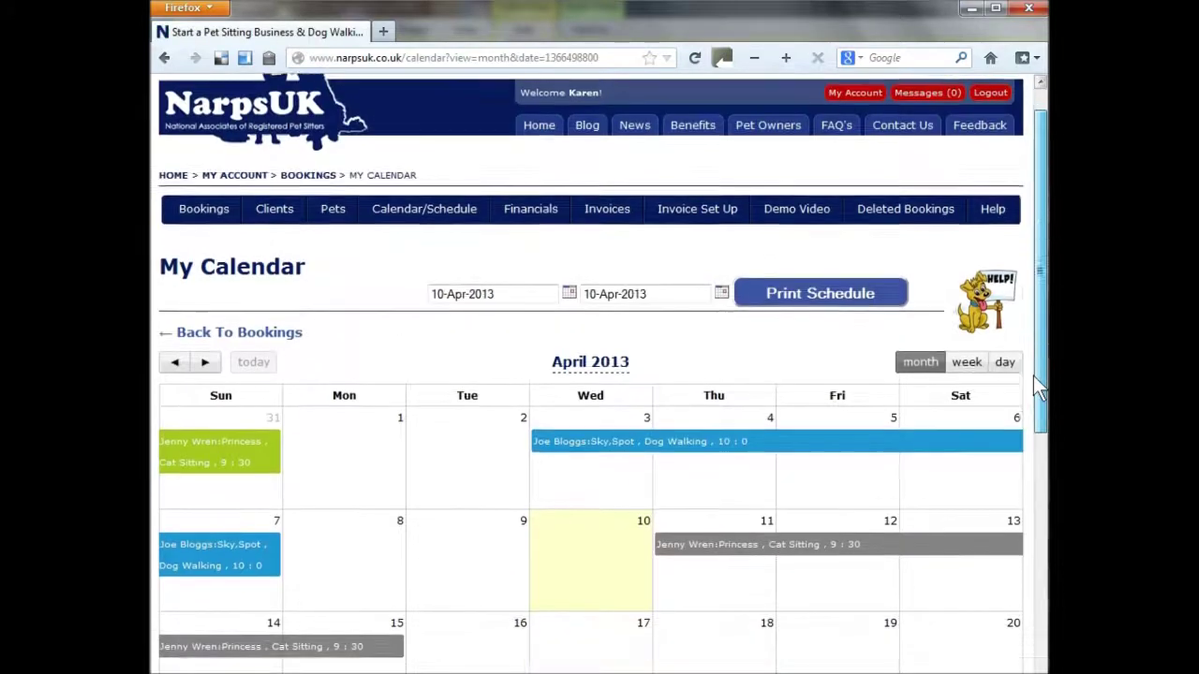
# Check the On holiday event's details, then begin picking the print-schedule start date.
pyautogui.scroll(-5, 197, 528)
pyautogui.click(196, 528)
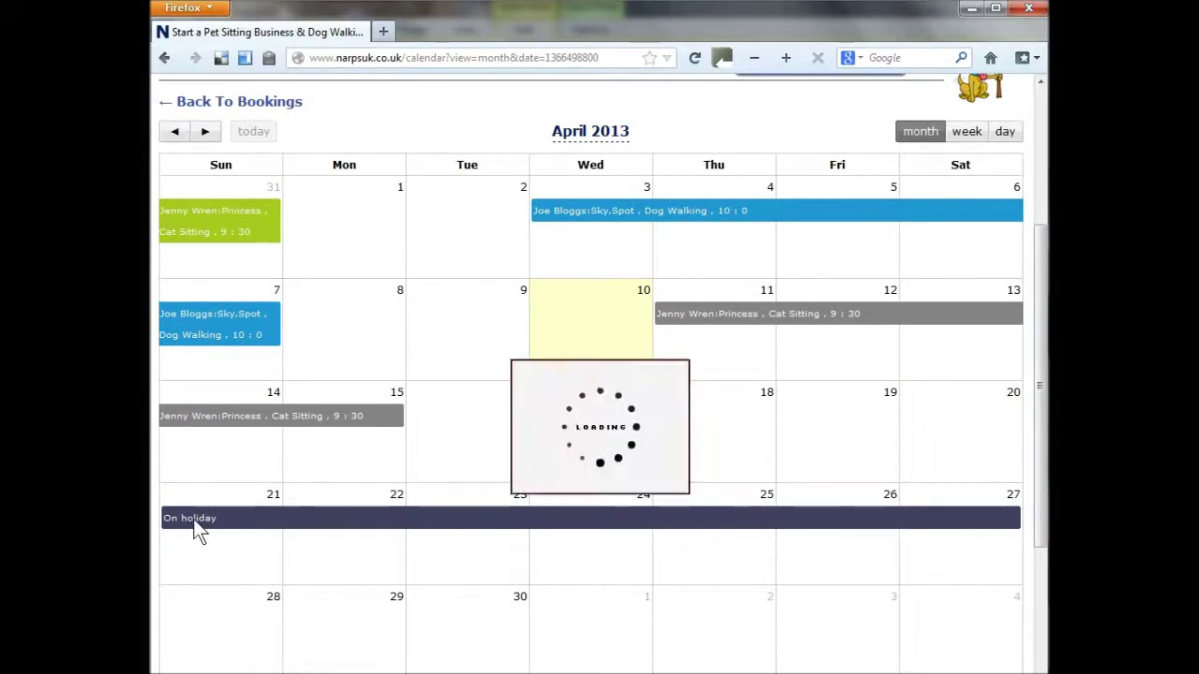
pyautogui.click(615, 533)
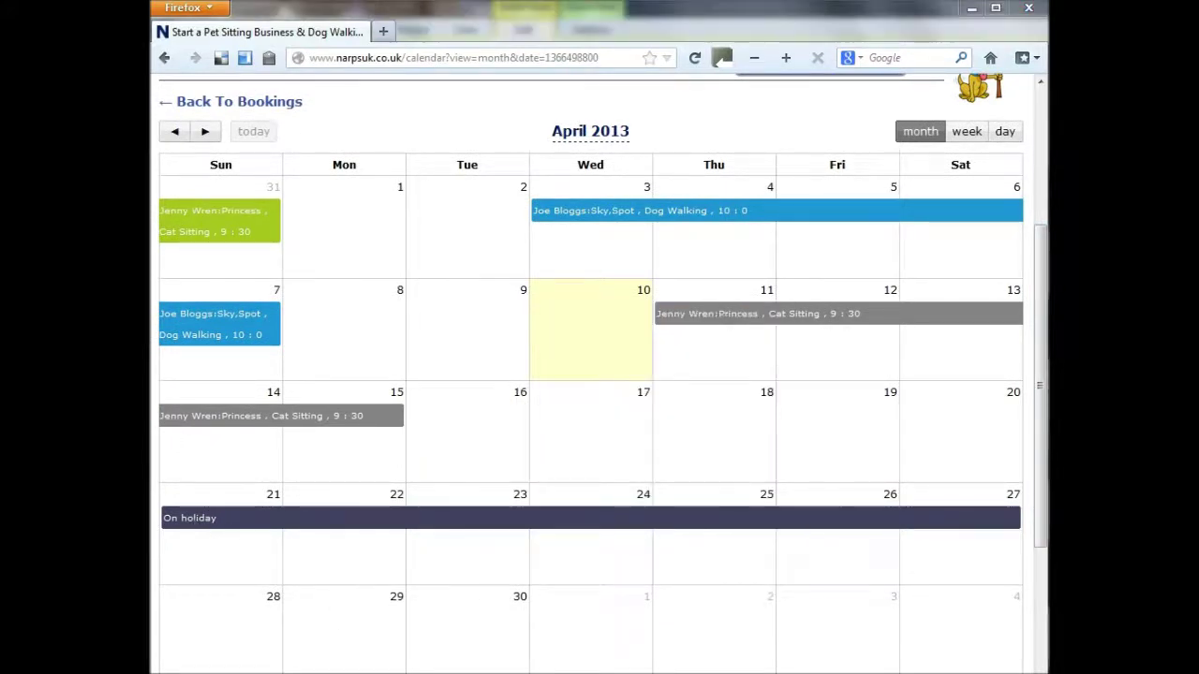
pyautogui.scroll(3, 695, 583)
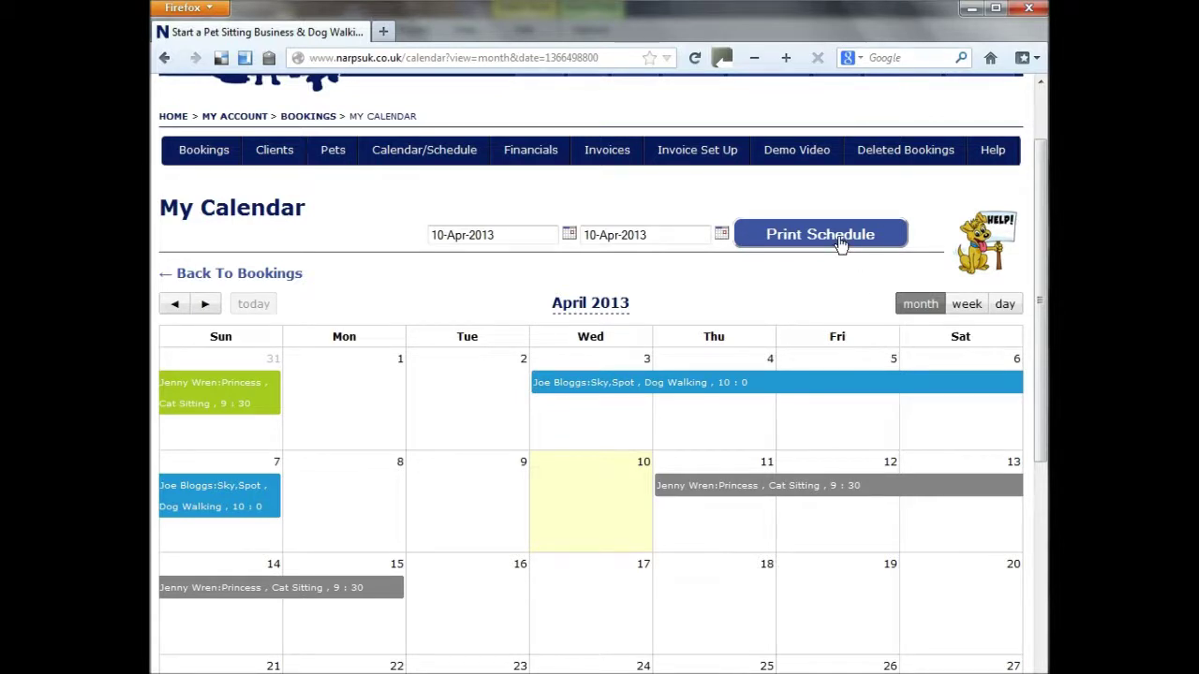
pyautogui.click(569, 234)
# Generate the printable bookings schedule for 01-04-2013 to 30-04-2013.
pyautogui.click(601, 128)
pyautogui.click(721, 234)
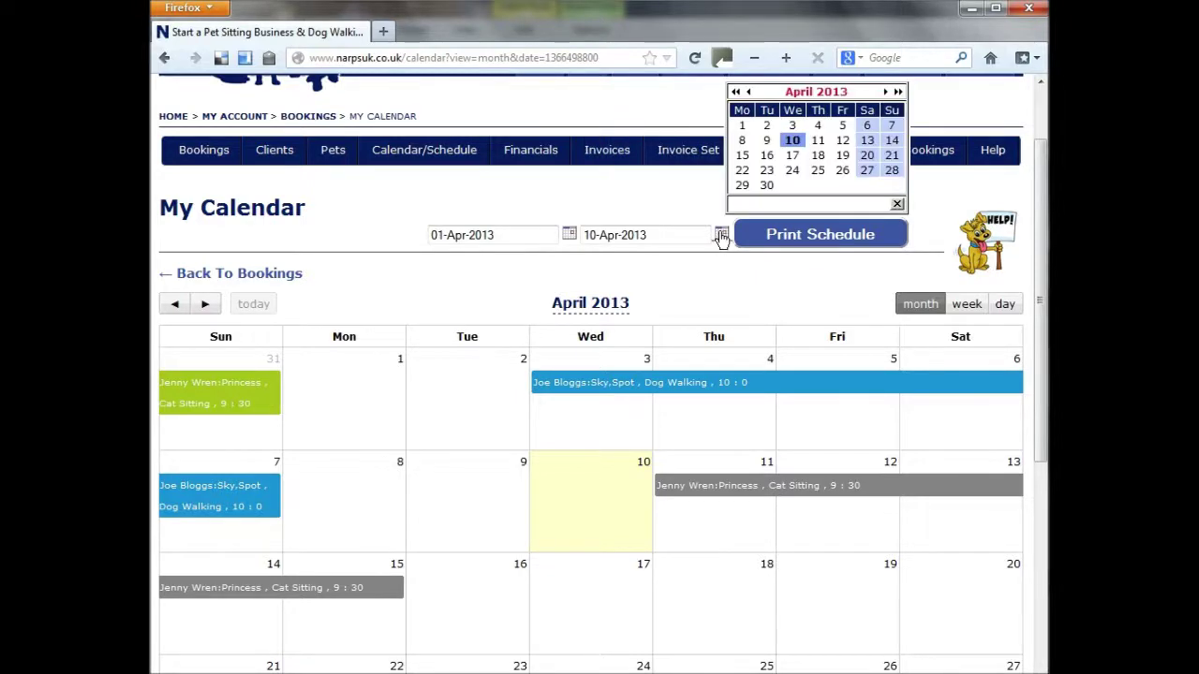
pyautogui.click(767, 187)
pyautogui.click(775, 238)
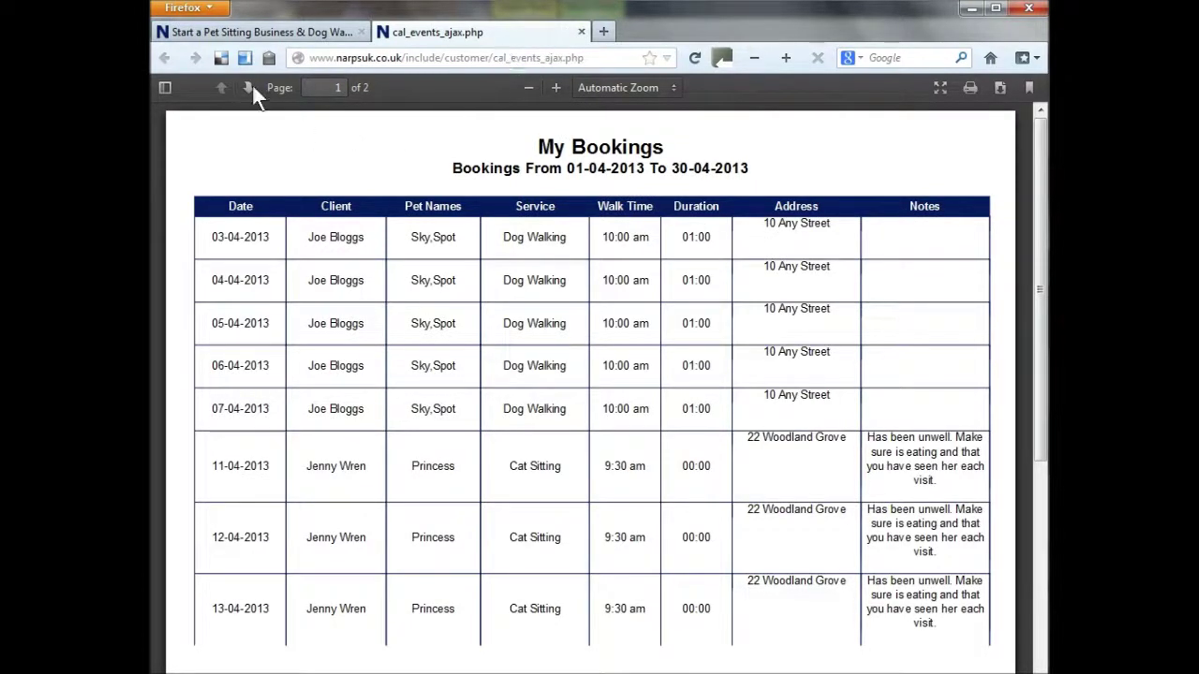
# Cancel printing the schedule and close its PDF to return to My Calendar.
pyautogui.click(199, 9)
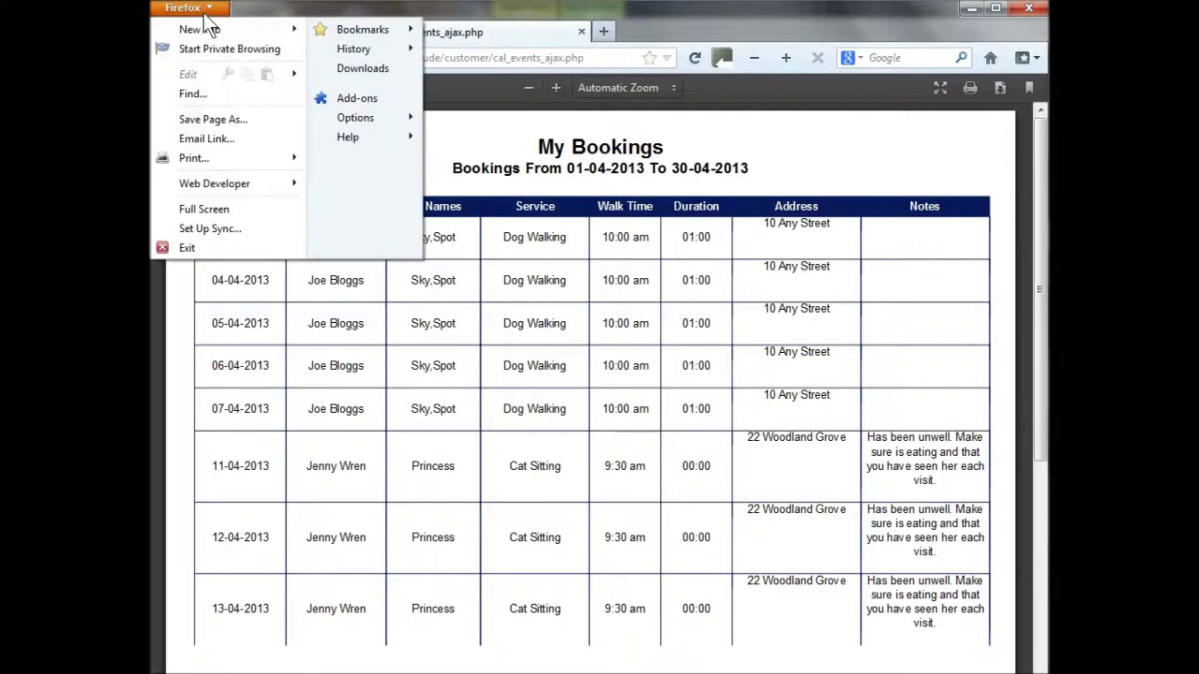
pyautogui.click(209, 159)
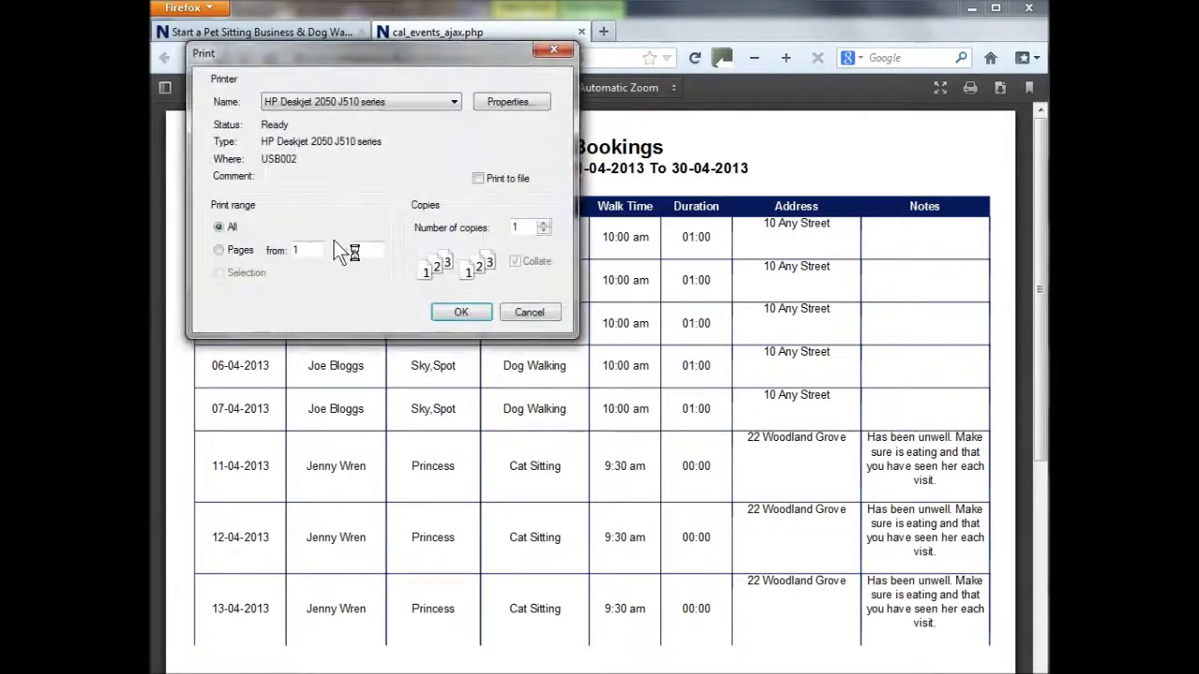
pyautogui.click(529, 316)
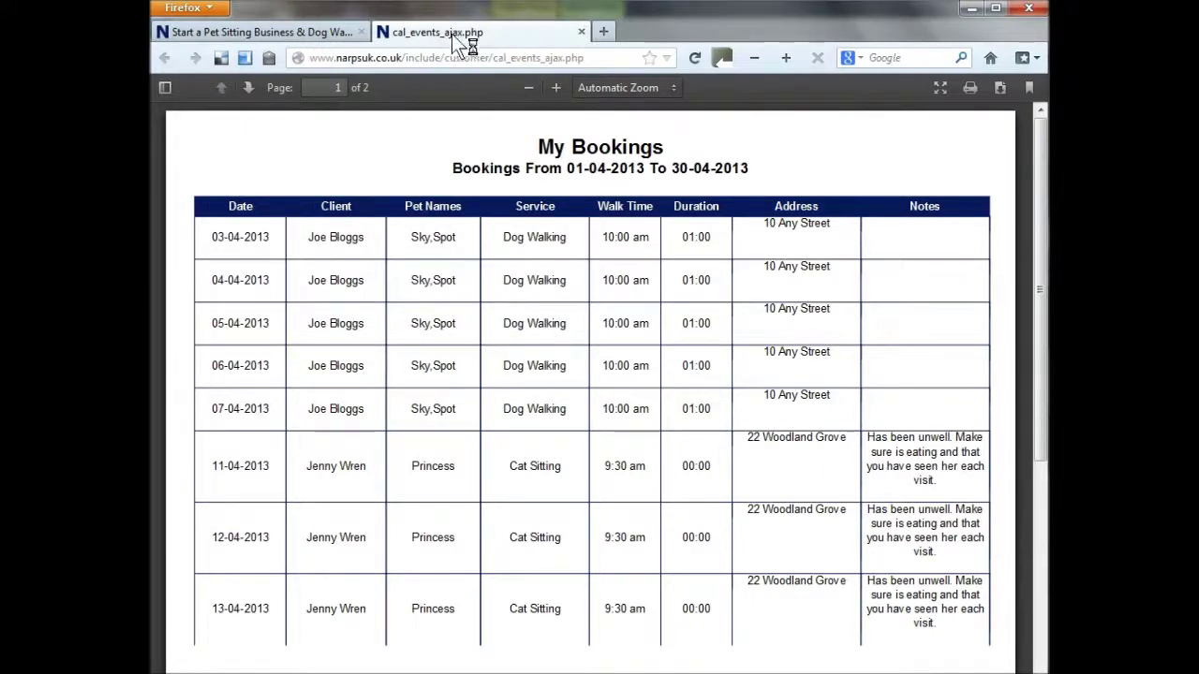
pyautogui.click(327, 31)
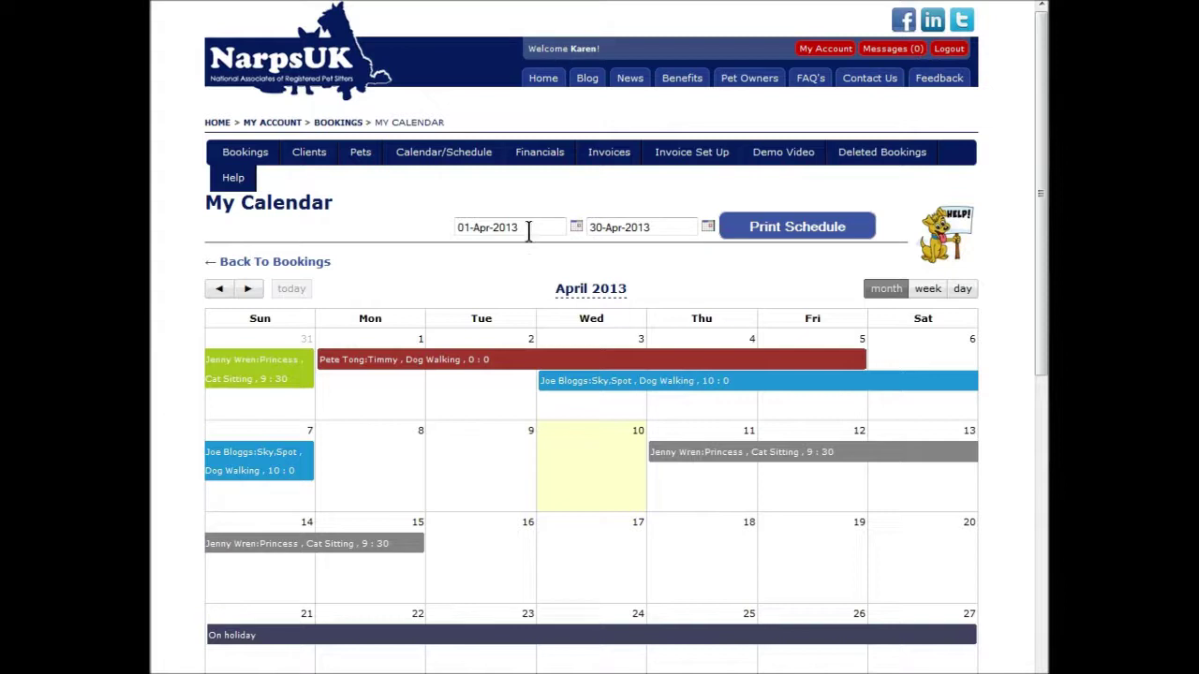
# Filter the Financial Summary to bookings from 01-Mar-2013 through 31-Mar-2013.
pyautogui.click(549, 164)
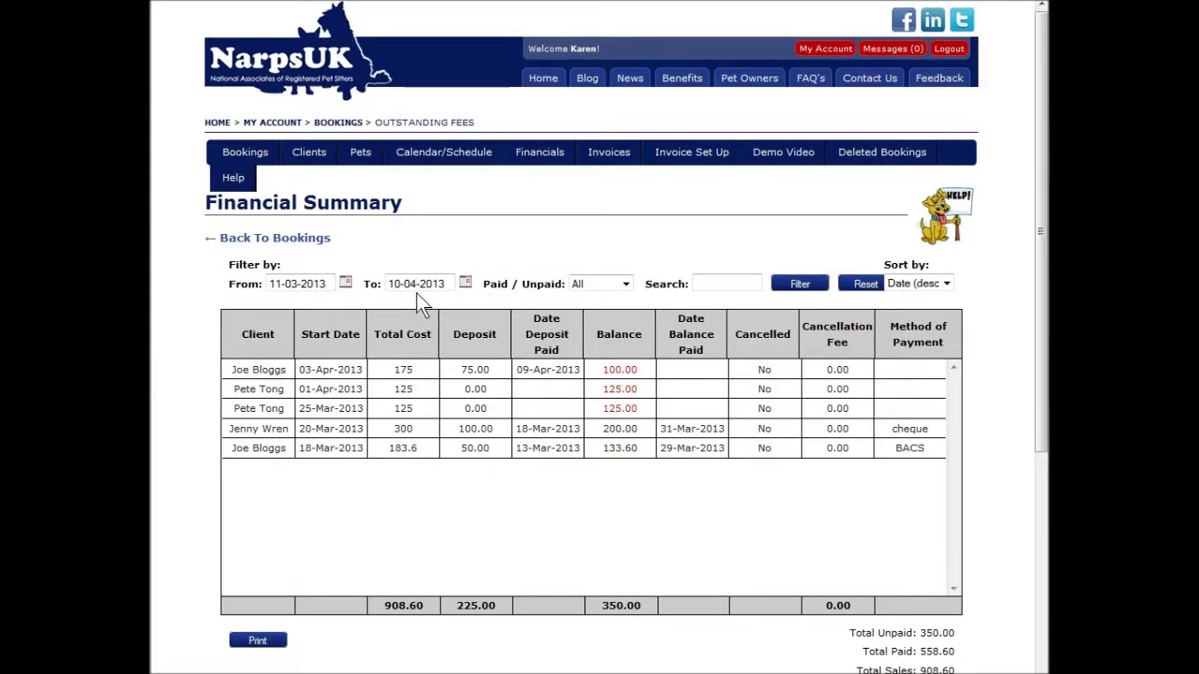
pyautogui.click(345, 284)
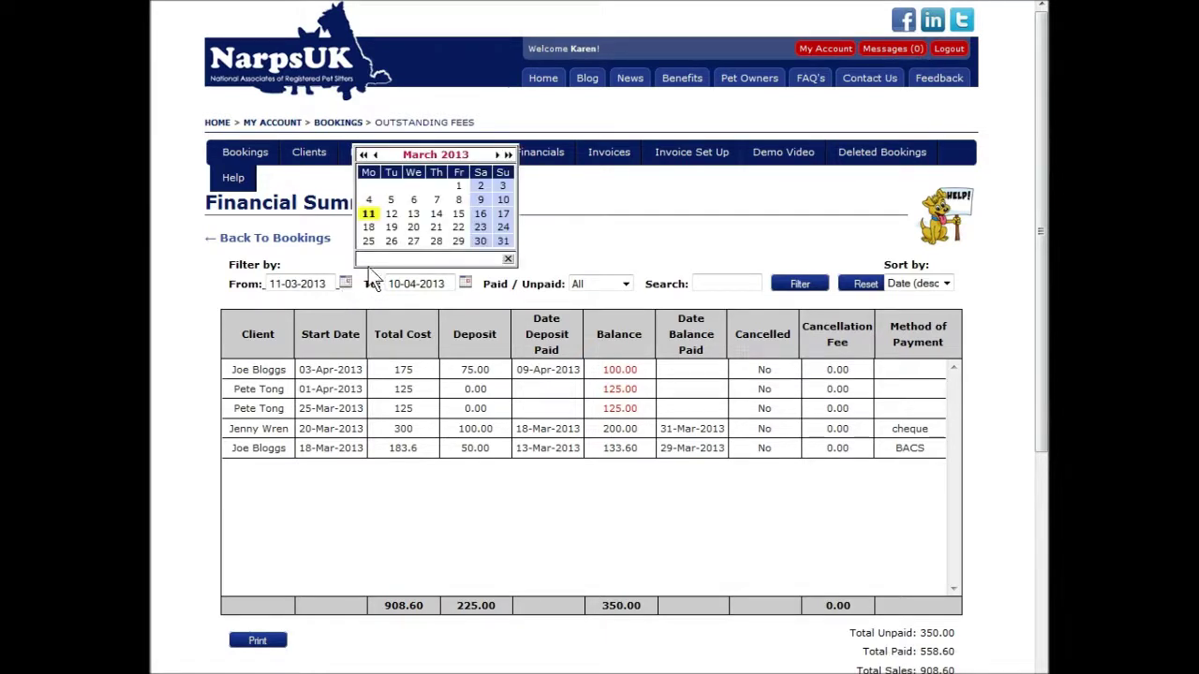
pyautogui.click(459, 186)
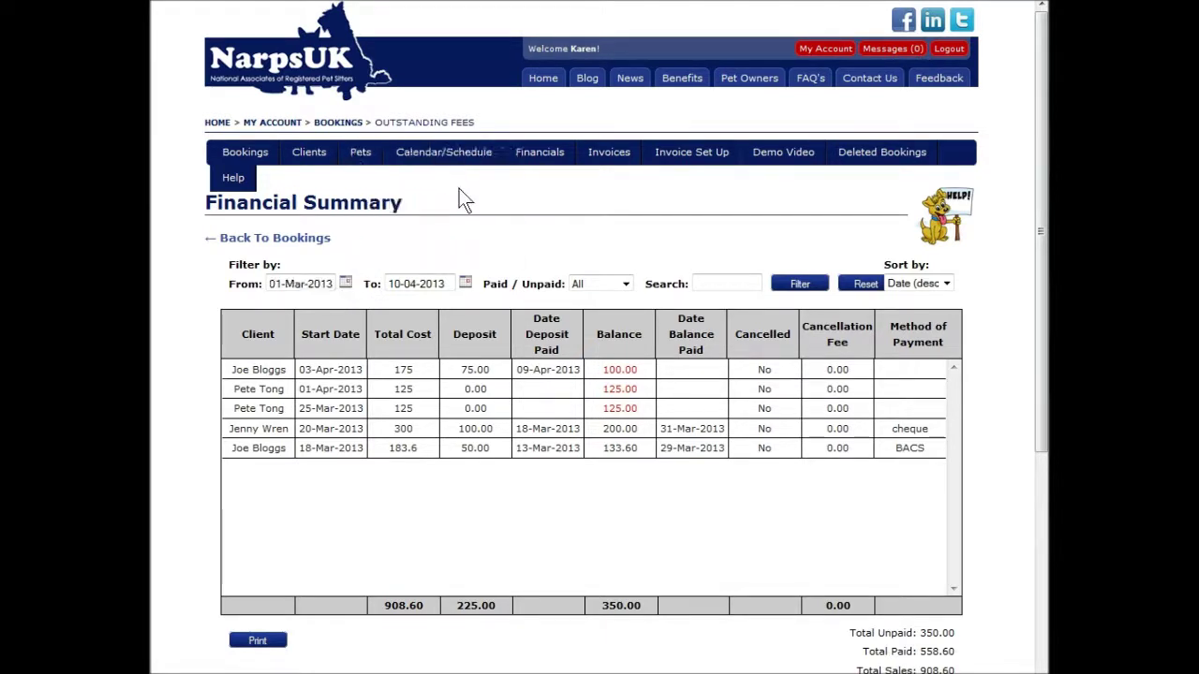
pyautogui.click(466, 284)
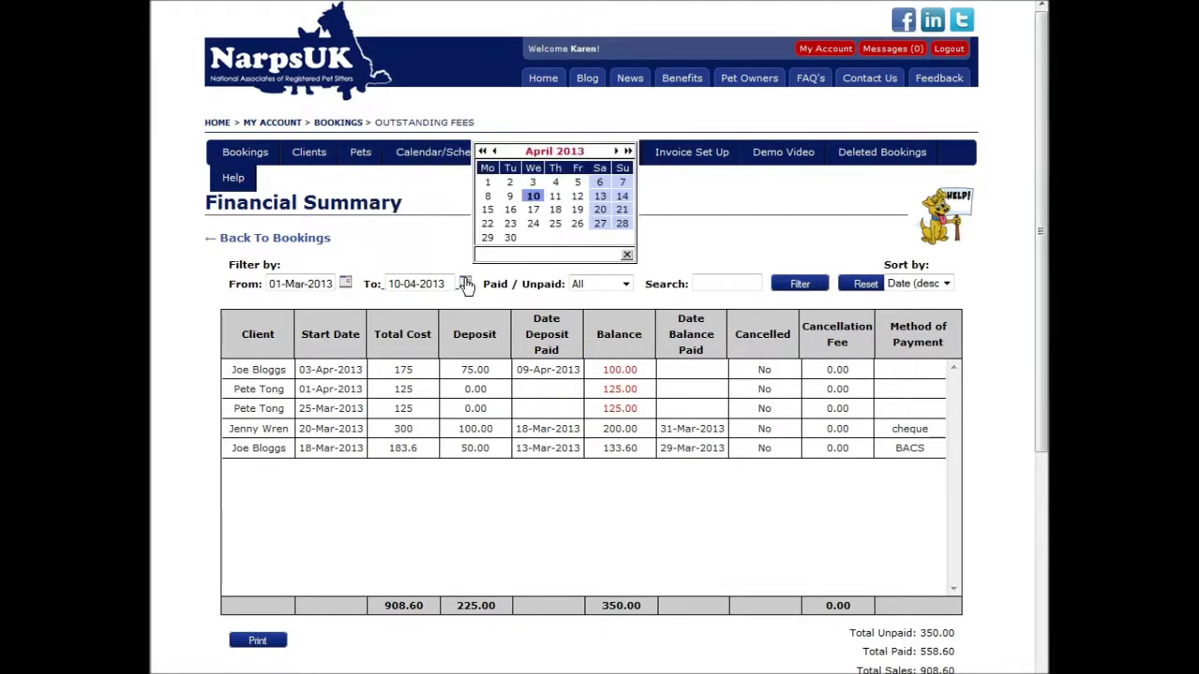
pyautogui.click(493, 152)
pyautogui.click(620, 237)
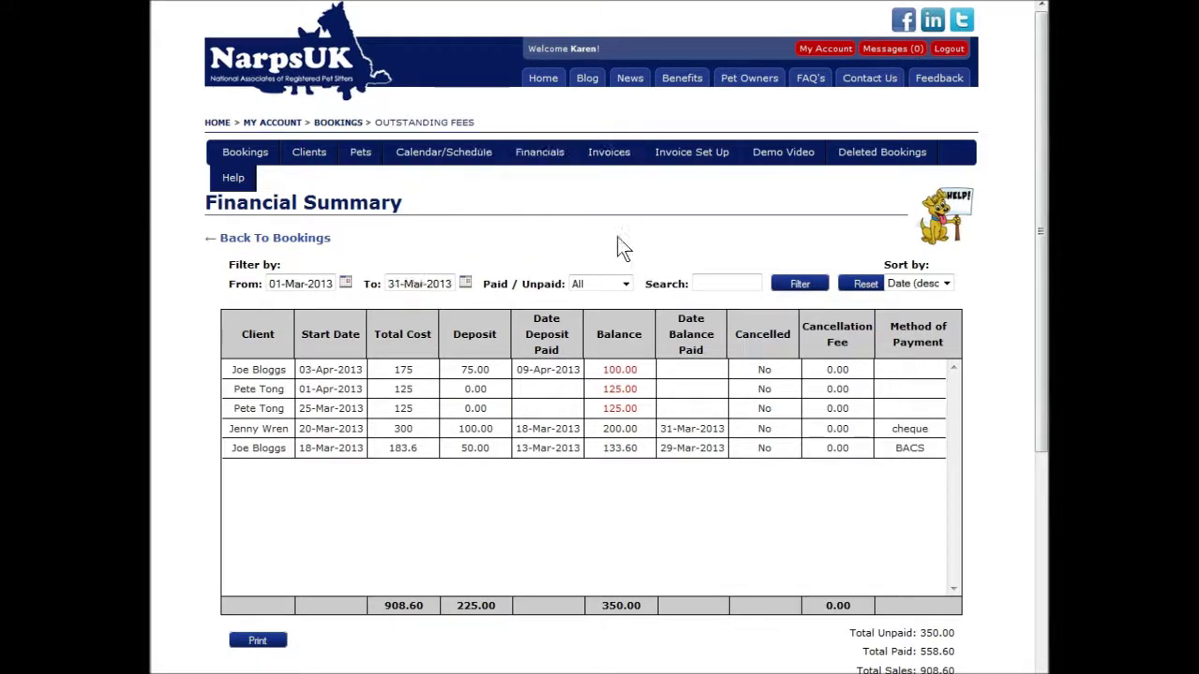
pyautogui.click(805, 286)
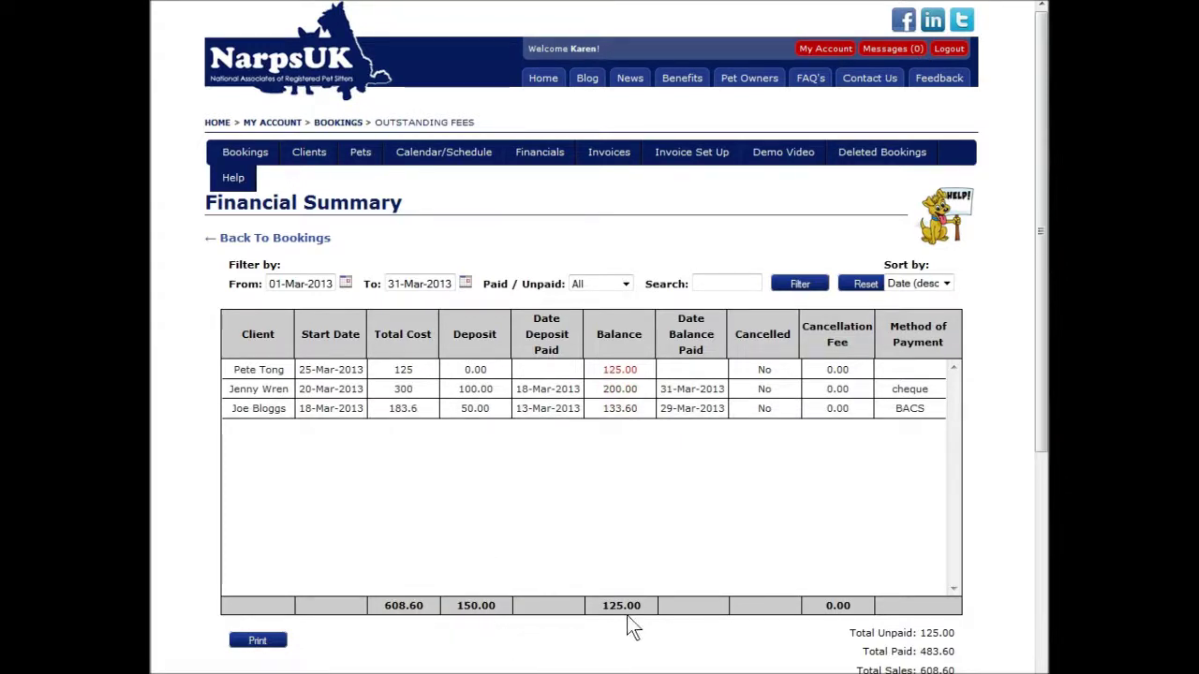
pyautogui.click(625, 284)
# Filter the March summary to Paid bookings, then to Unpaid ones.
pyautogui.click(617, 310)
pyautogui.click(803, 286)
pyautogui.click(626, 280)
pyautogui.click(603, 326)
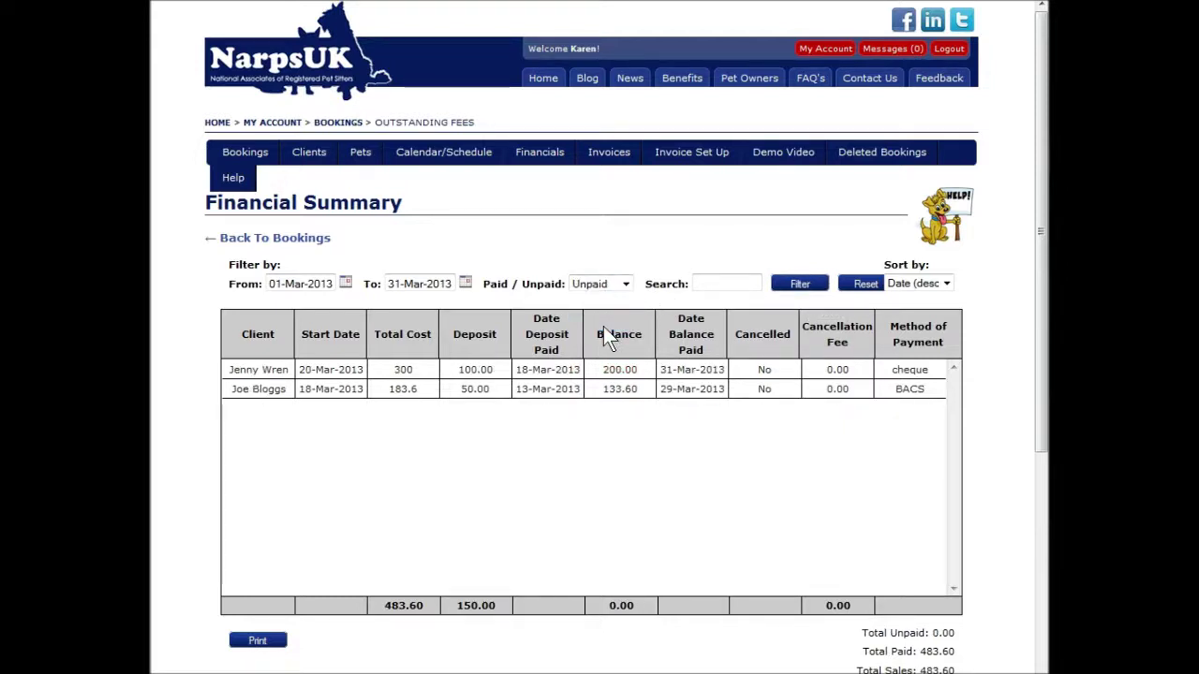
pyautogui.click(788, 287)
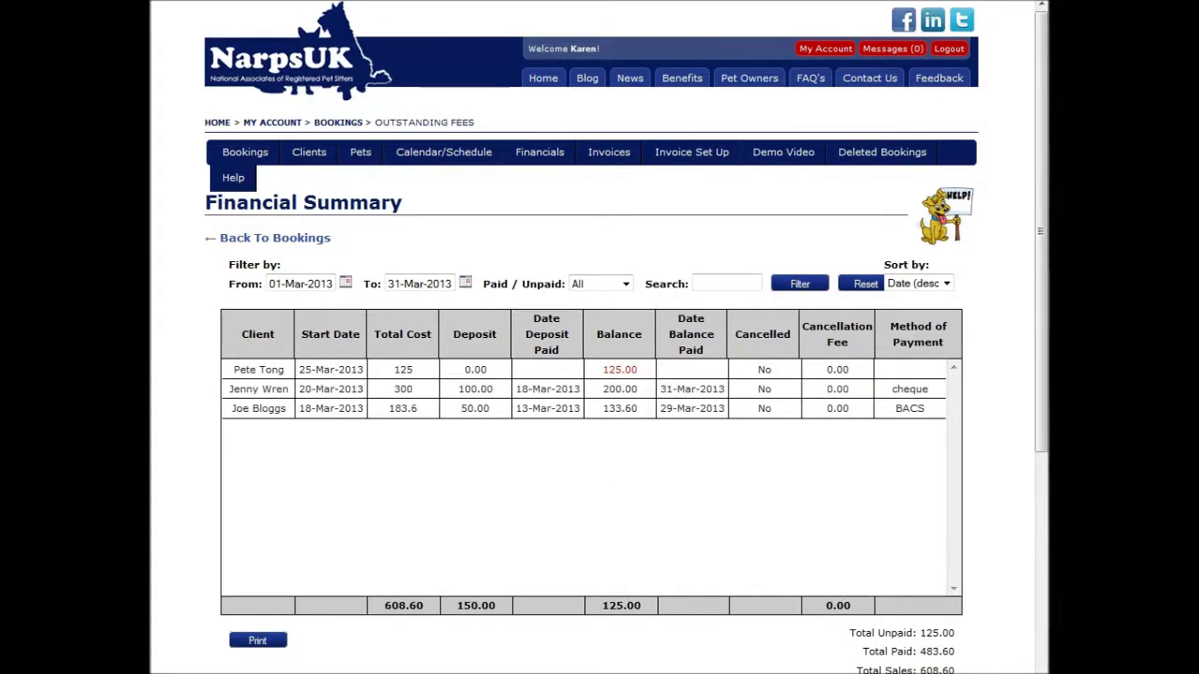
# Search the summary for 'jenny', then clear the search and refilter.
pyautogui.click(717, 282)
pyautogui.write('jenny')
pyautogui.click(801, 284)
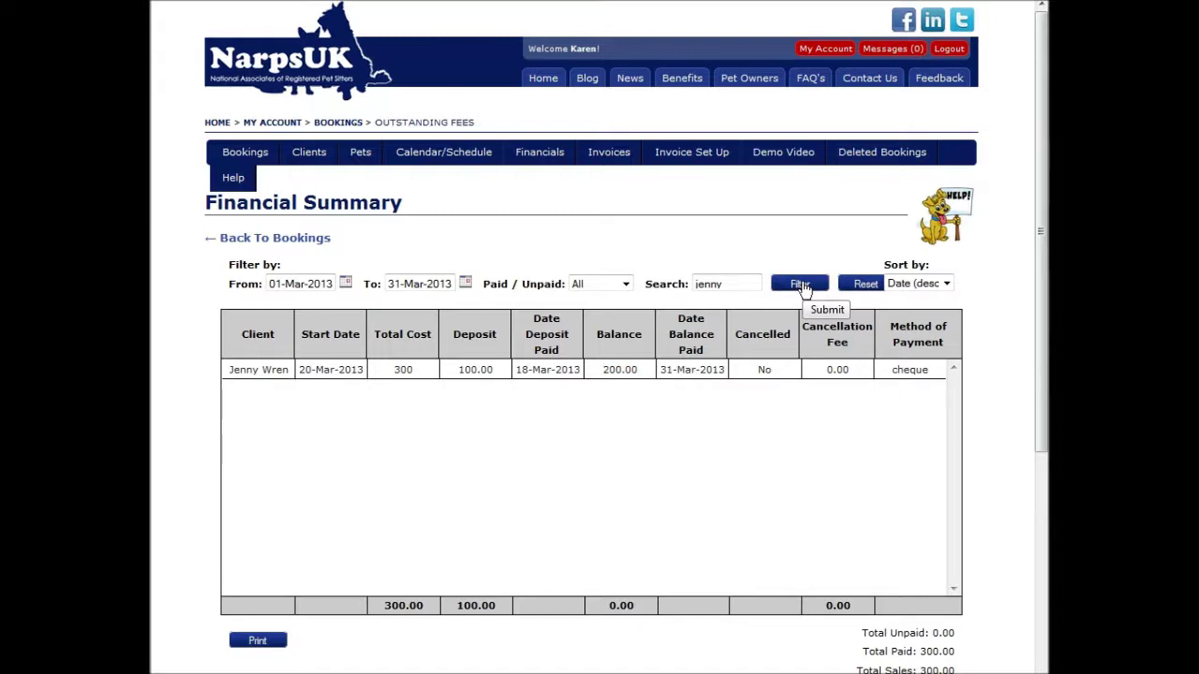
pyautogui.moveTo(731, 284); pyautogui.dragTo(683, 283)
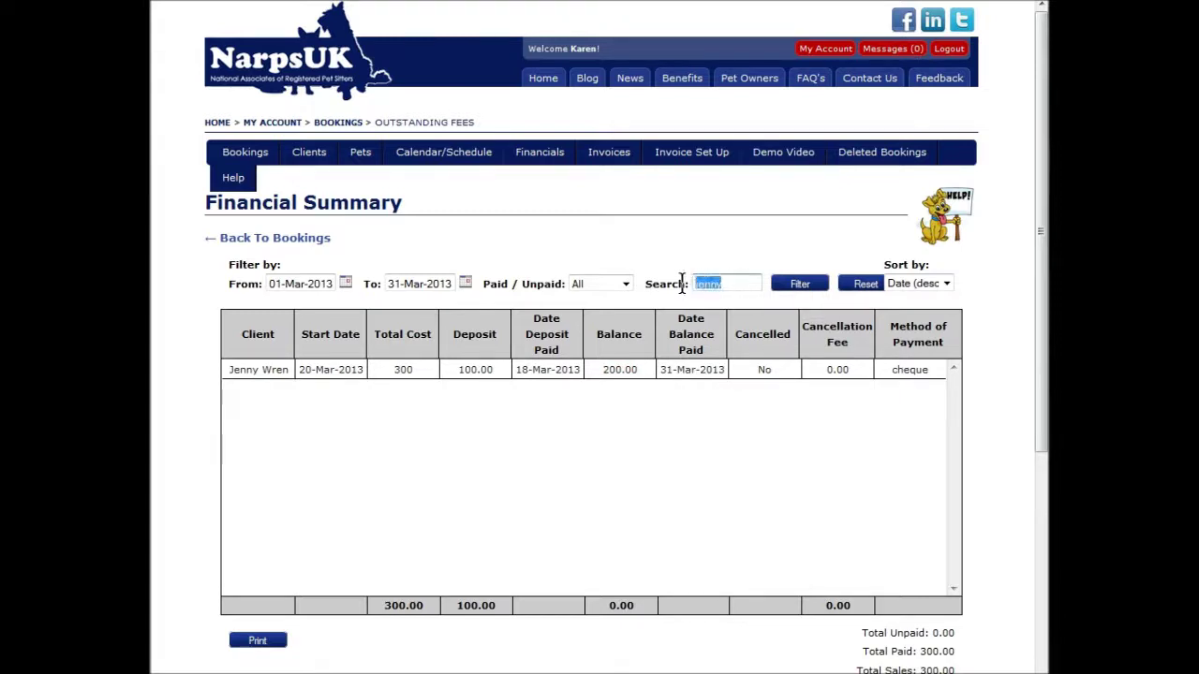
pyautogui.click(795, 292)
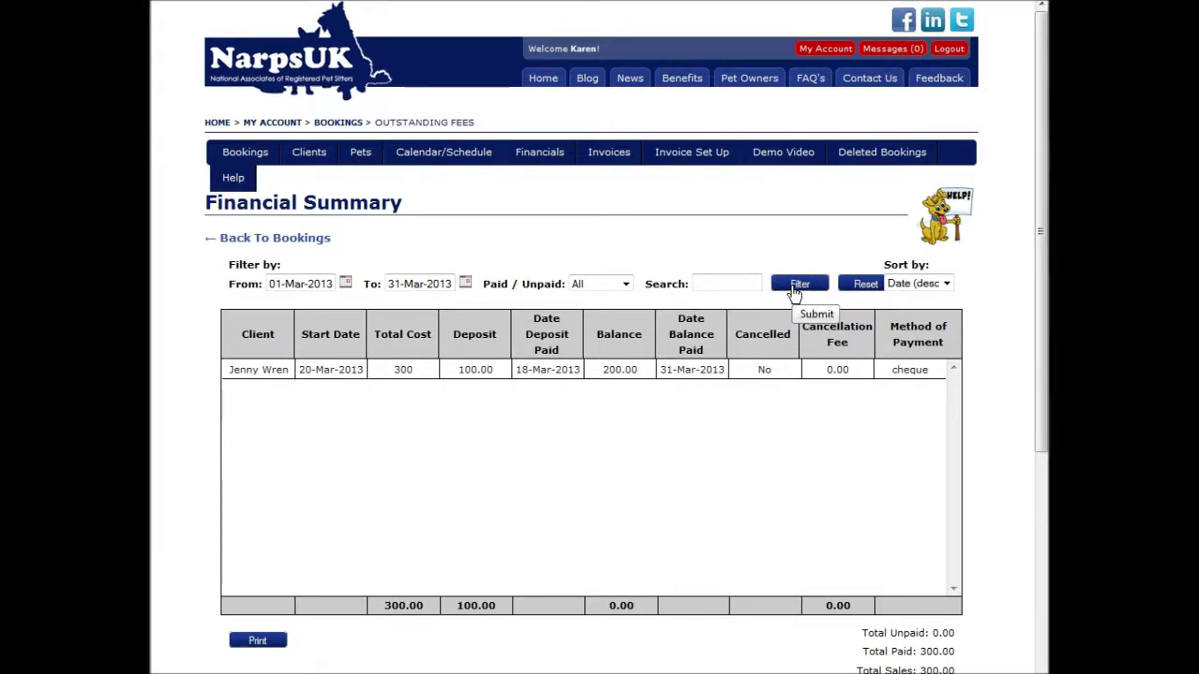
# Sort the summary by date ascending, client A–Z, then client Z–A, and open Invoices.
pyautogui.click(945, 282)
pyautogui.click(935, 313)
pyautogui.click(946, 283)
pyautogui.click(939, 325)
pyautogui.click(946, 282)
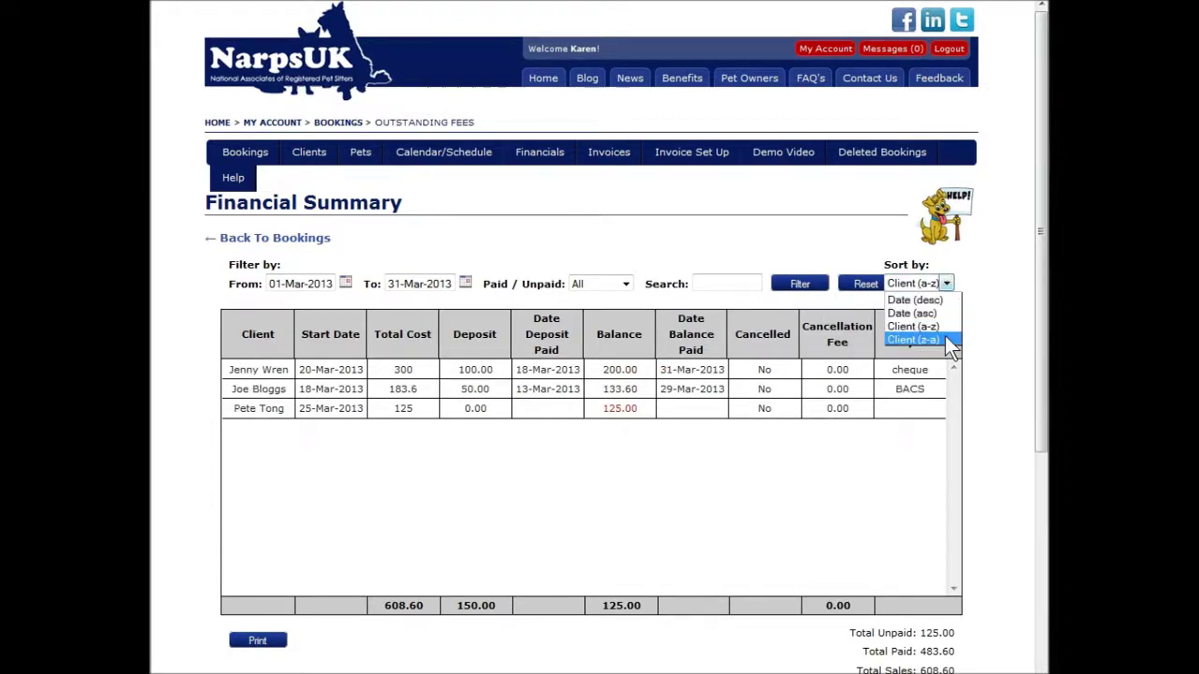
pyautogui.click(939, 339)
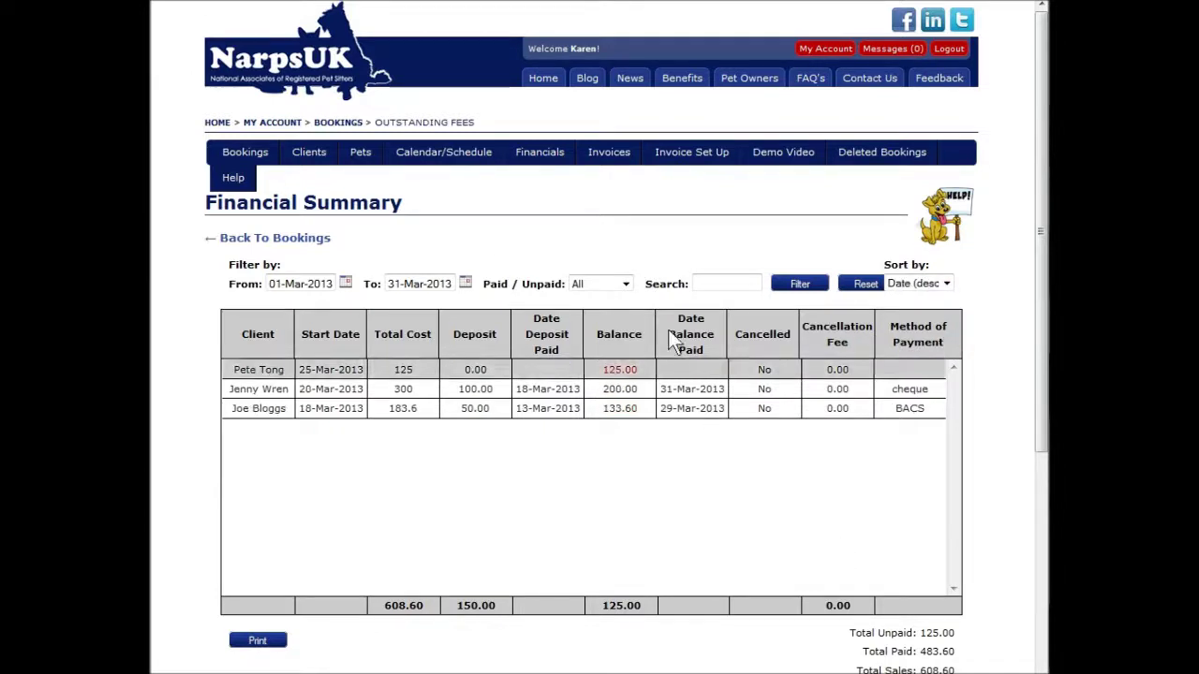
pyautogui.click(599, 156)
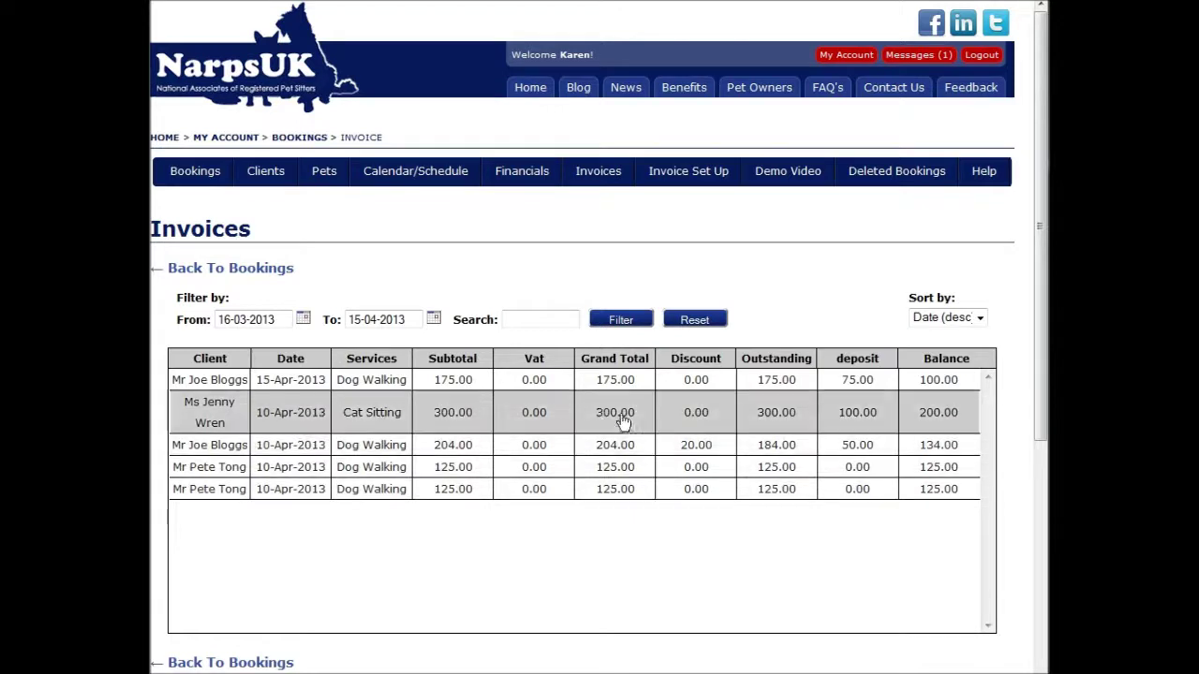
# Open the 15-Apr-2013 dog-walking invoice, apply a saved business address, and review its totals.
pyautogui.click(476, 381)
pyautogui.moveTo(679, 184)
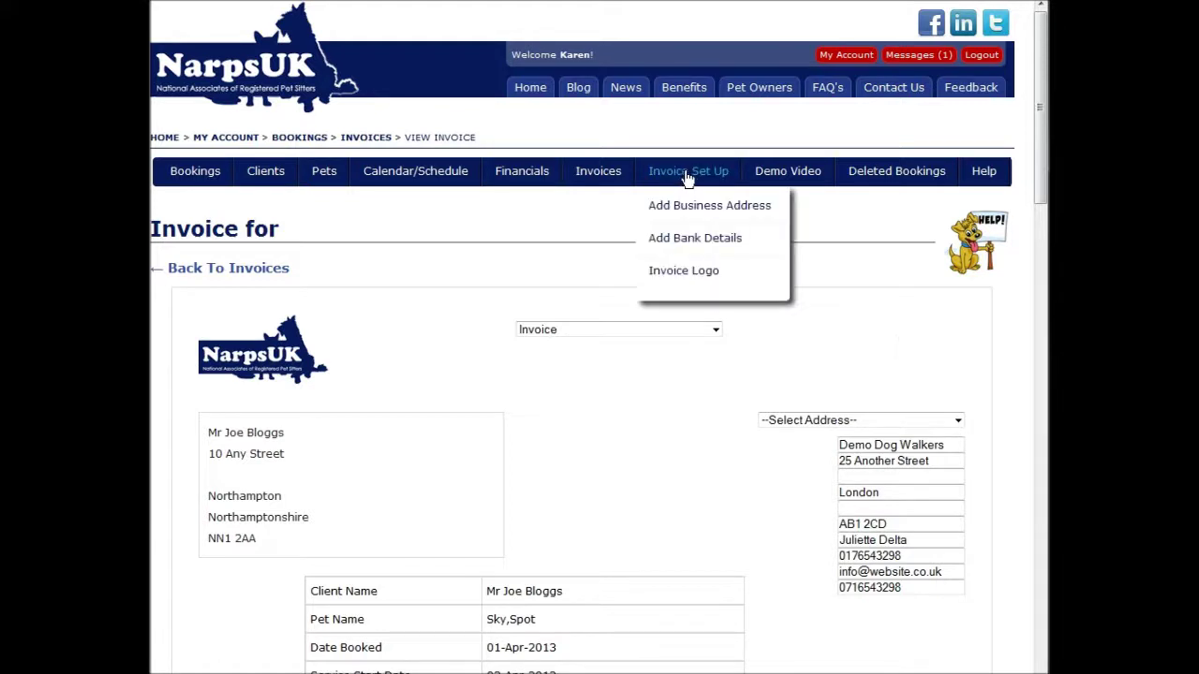
pyautogui.click(956, 420)
pyautogui.click(957, 420)
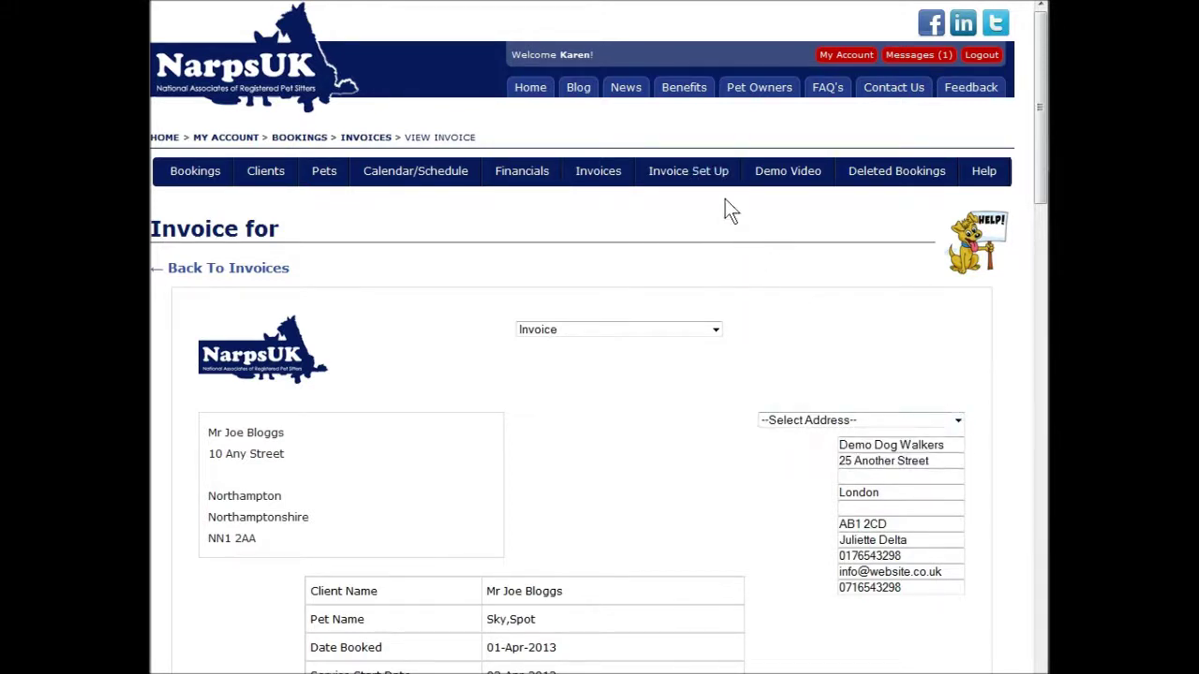
pyautogui.moveTo(712, 181)
pyautogui.moveTo(1040, 199); pyautogui.dragTo(1013, 530)
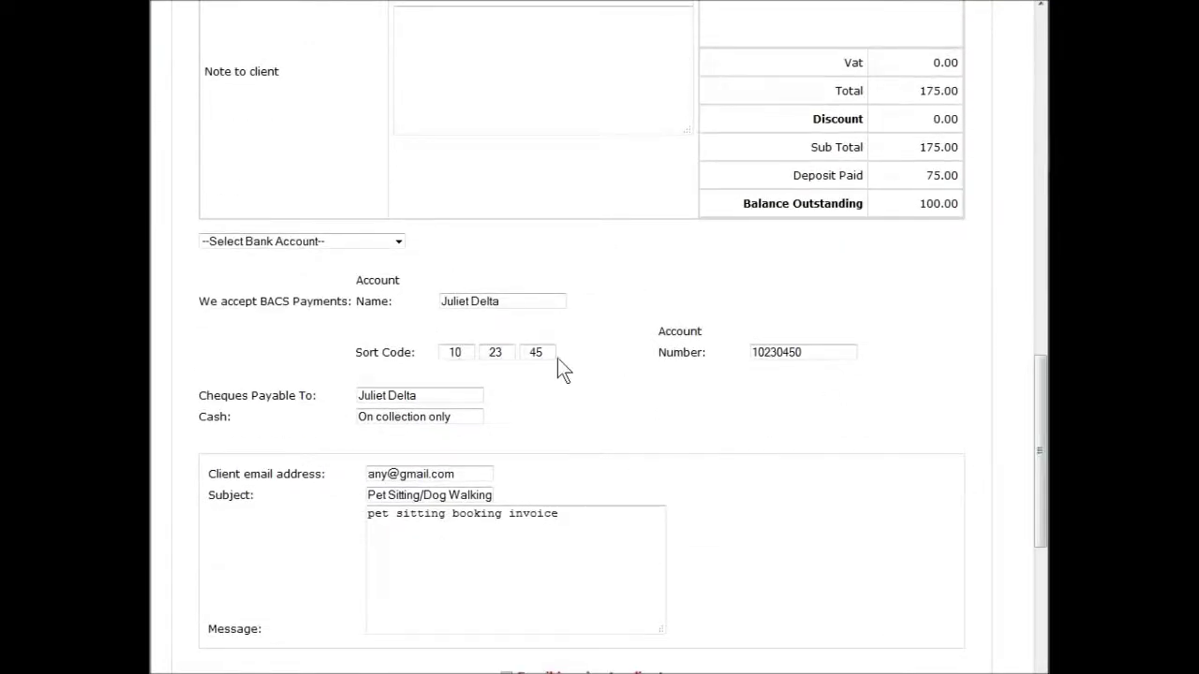
pyautogui.moveTo(1033, 538); pyautogui.dragTo(993, 235)
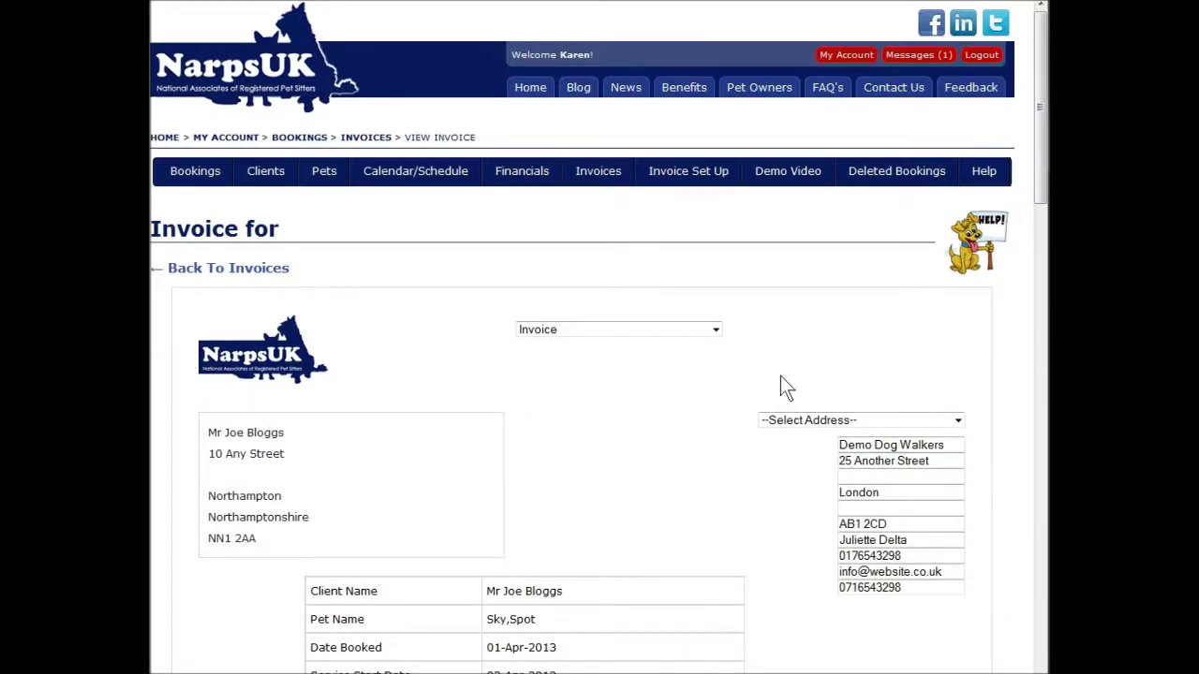
pyautogui.moveTo(689, 173)
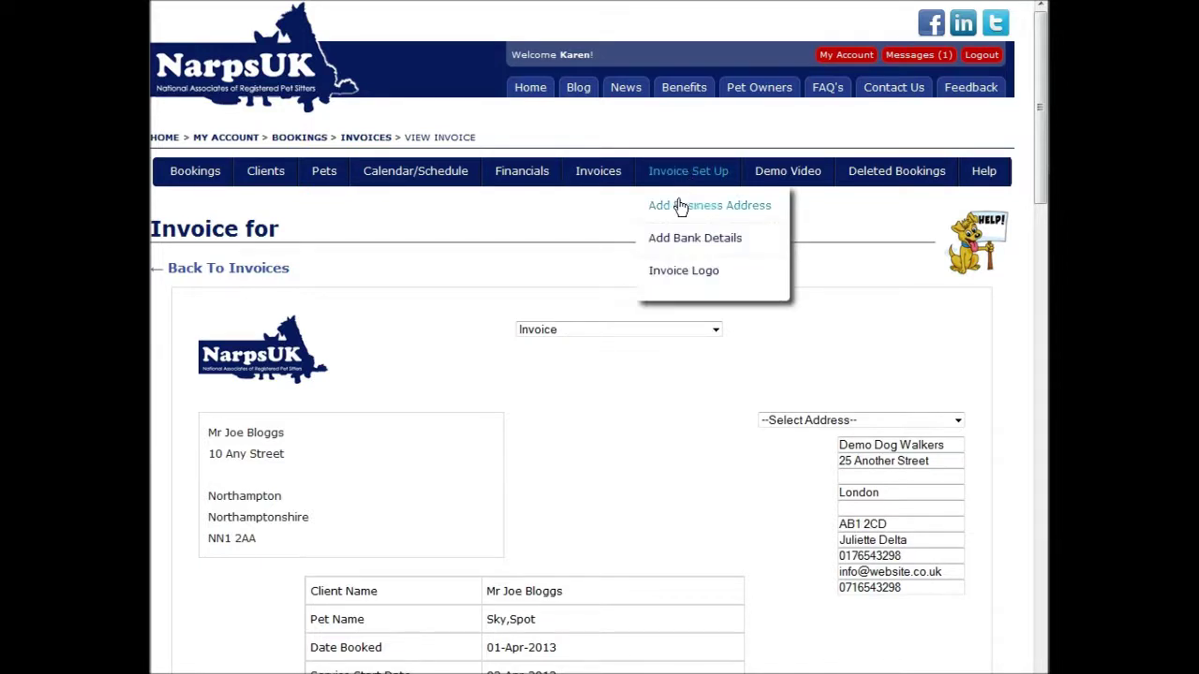
# From the invoice address list, add and submit a new Kitten Sitting address in Bolton.
pyautogui.click(680, 215)
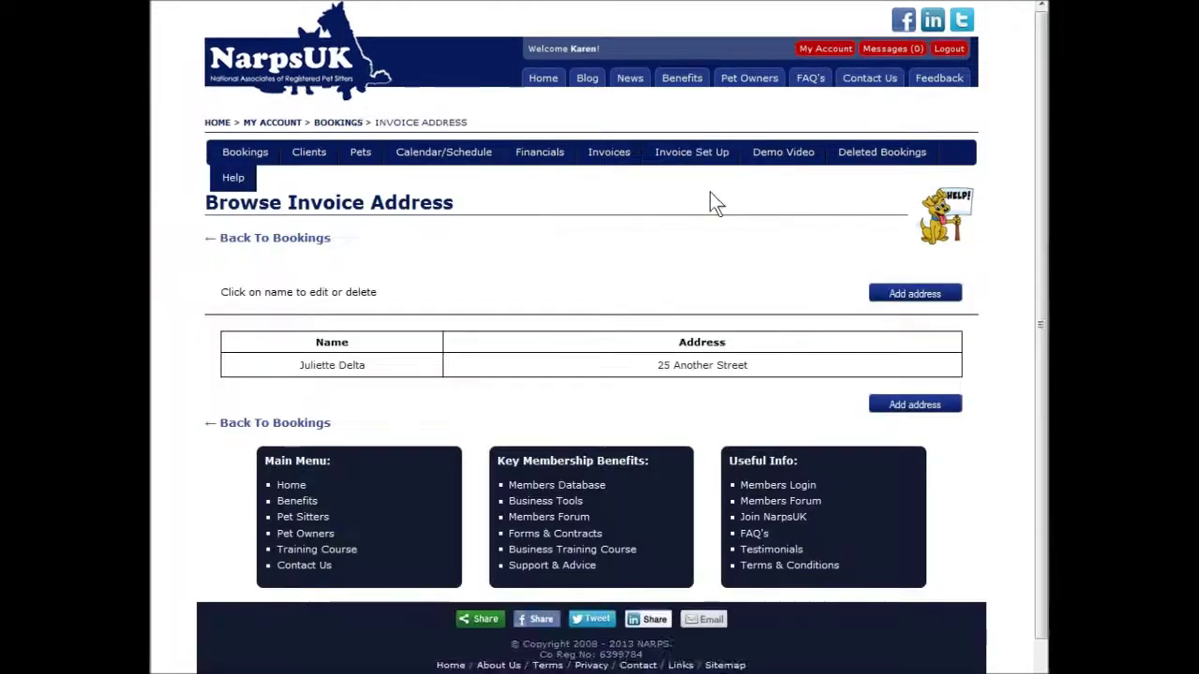
pyautogui.click(895, 296)
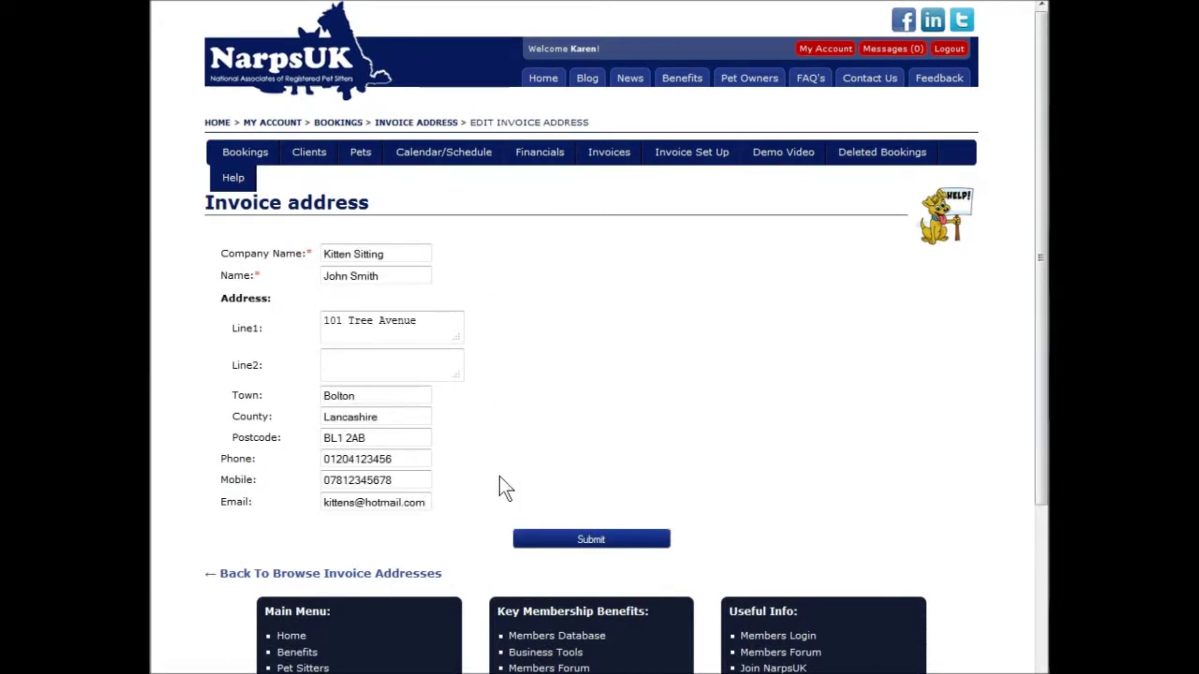
pyautogui.click(591, 539)
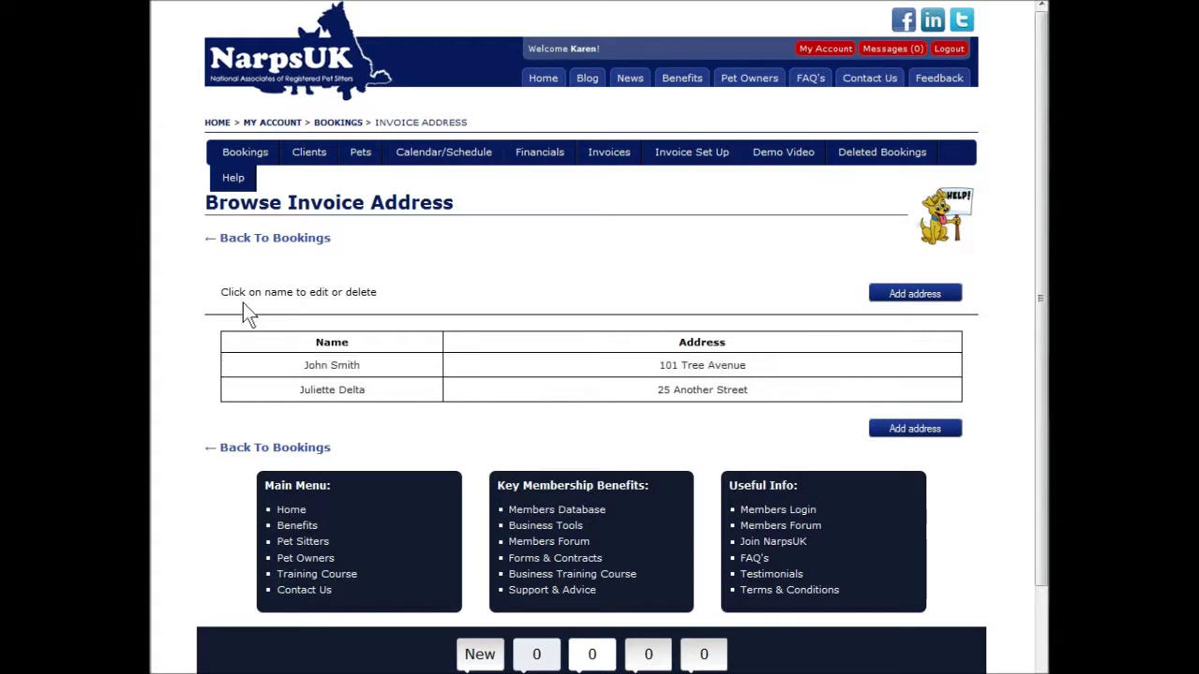
pyautogui.moveTo(693, 151)
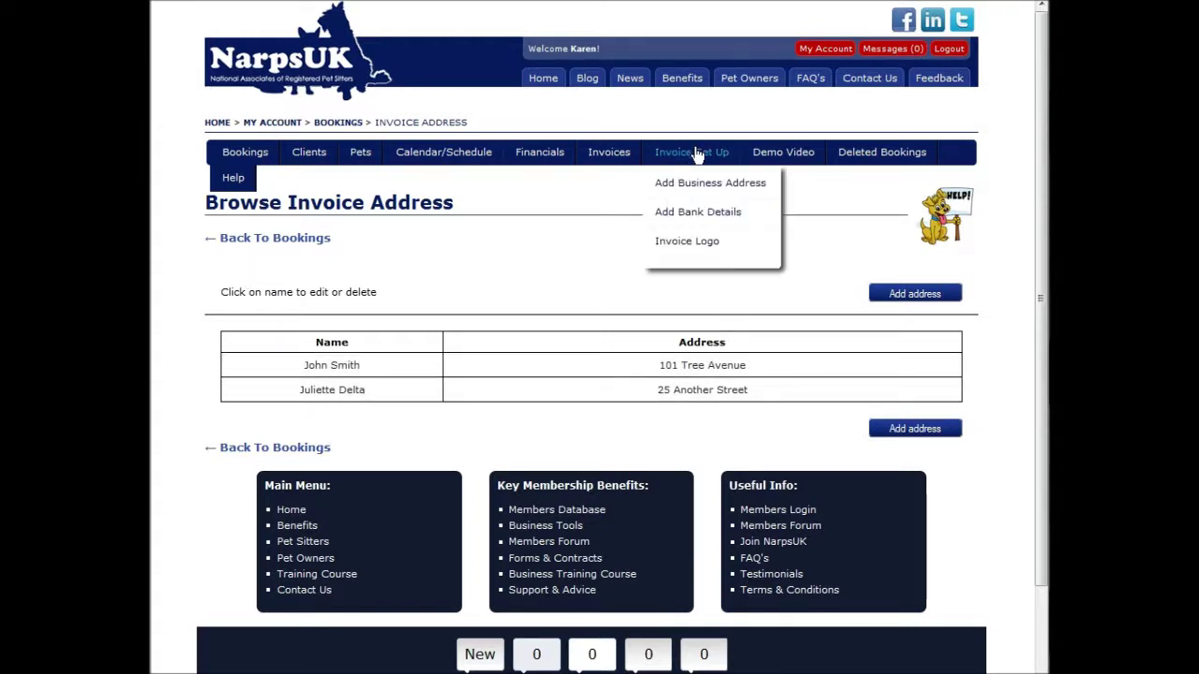
# Add a Kittens Sitting bank account with cash payment terms, then open Invoice Logo settings.
pyautogui.click(694, 213)
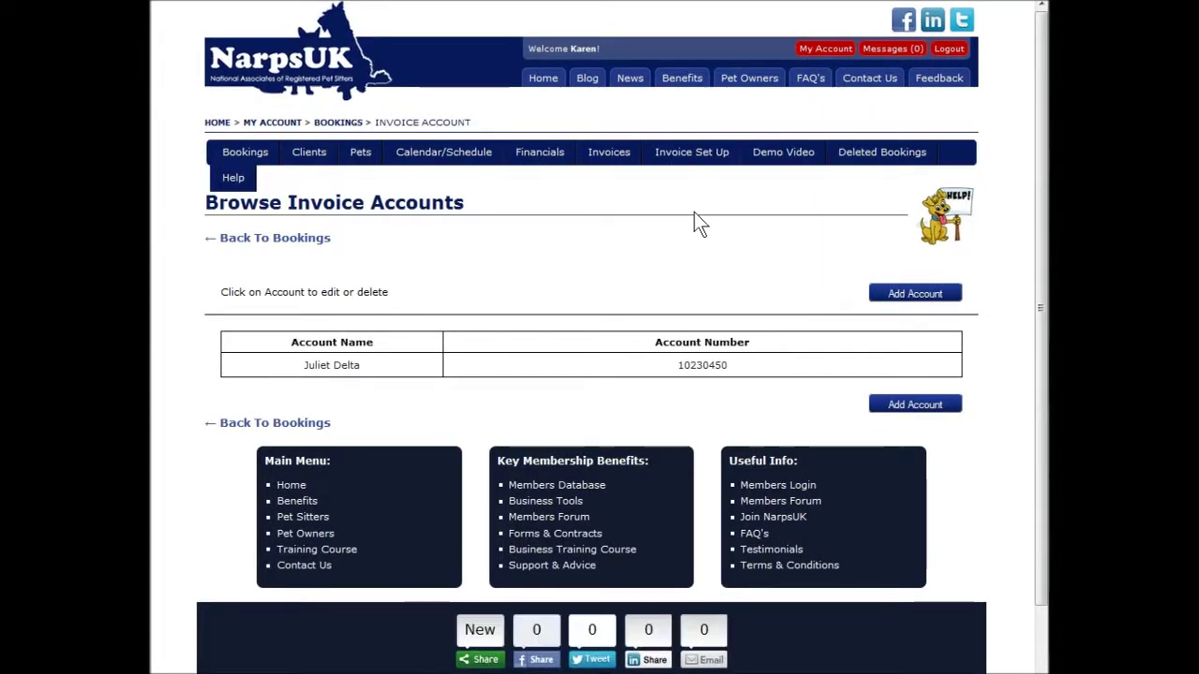
pyautogui.click(918, 296)
pyautogui.click(396, 342)
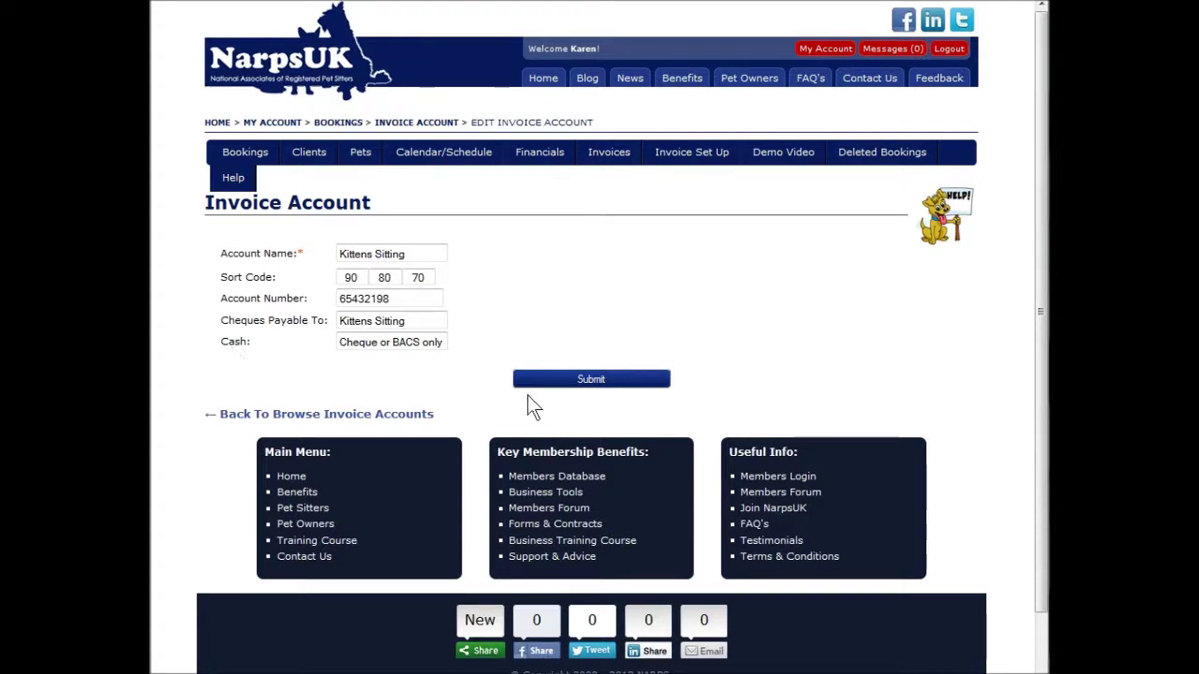
pyautogui.click(588, 381)
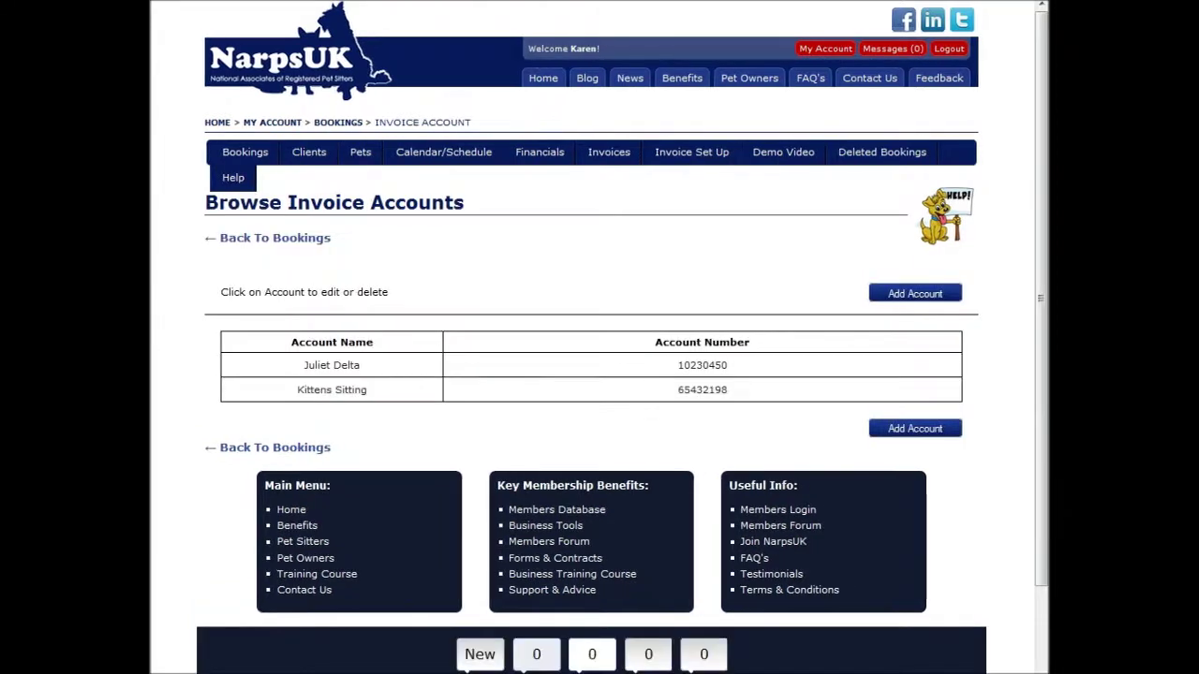
pyautogui.moveTo(722, 163)
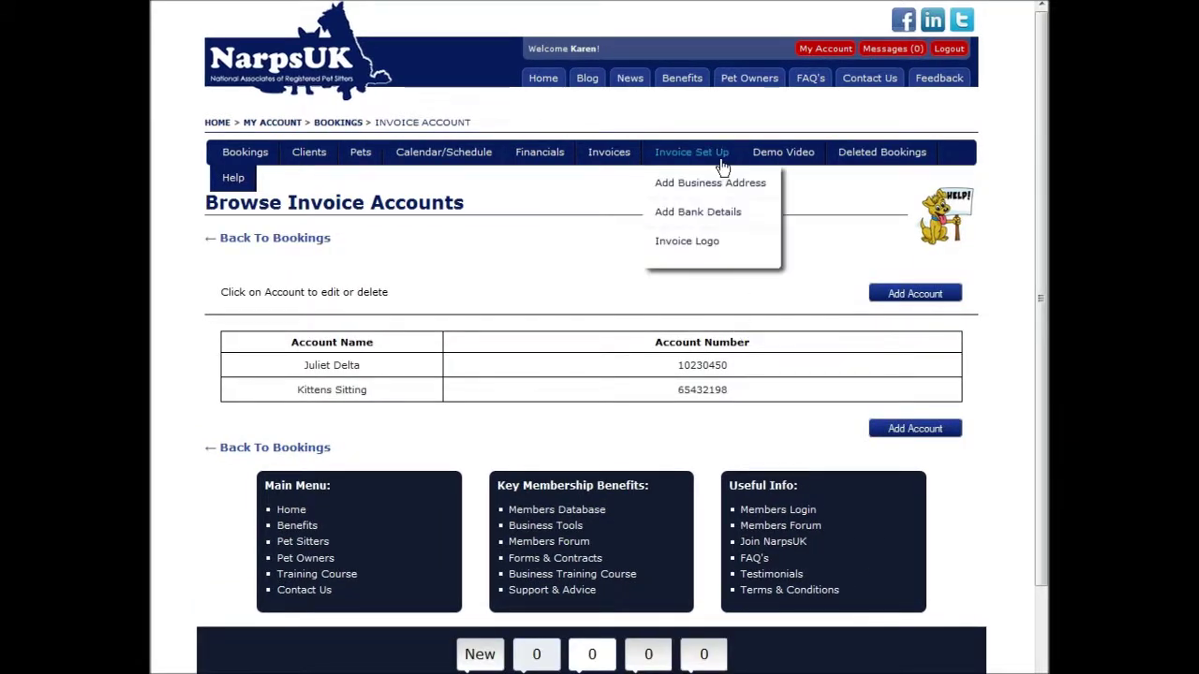
pyautogui.click(705, 246)
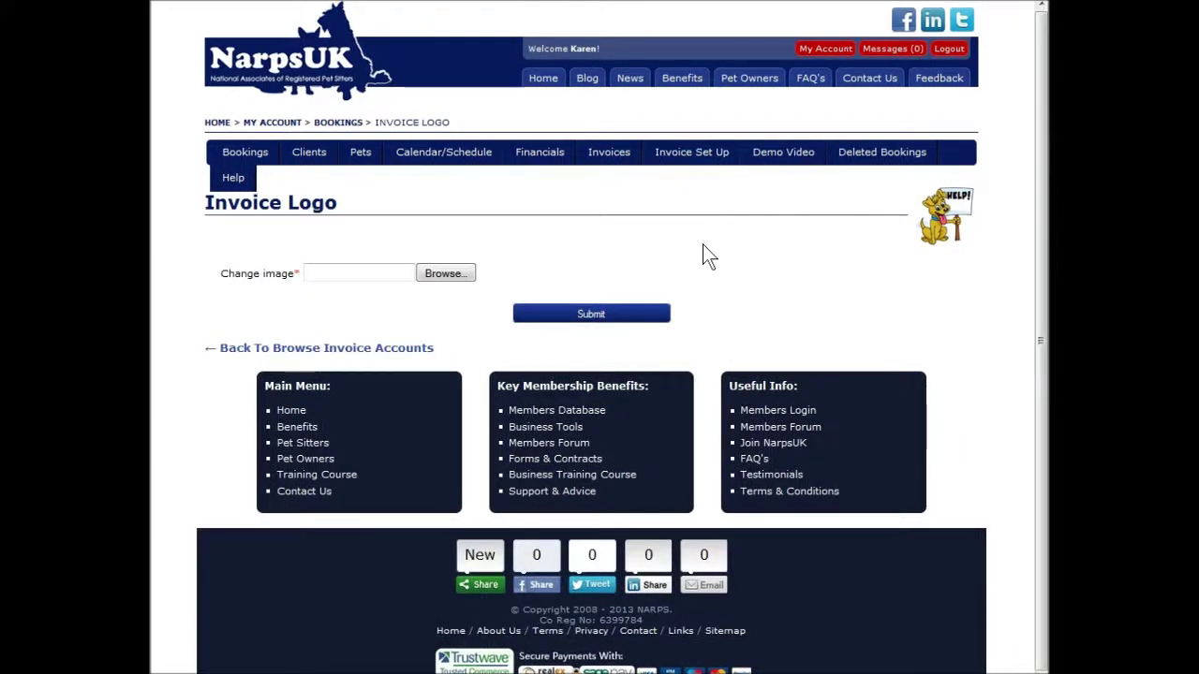
# Upload narpsuk-logo.png from Pictures > 000NARPS Logo as the invoice logo, then open Financials.
pyautogui.click(453, 274)
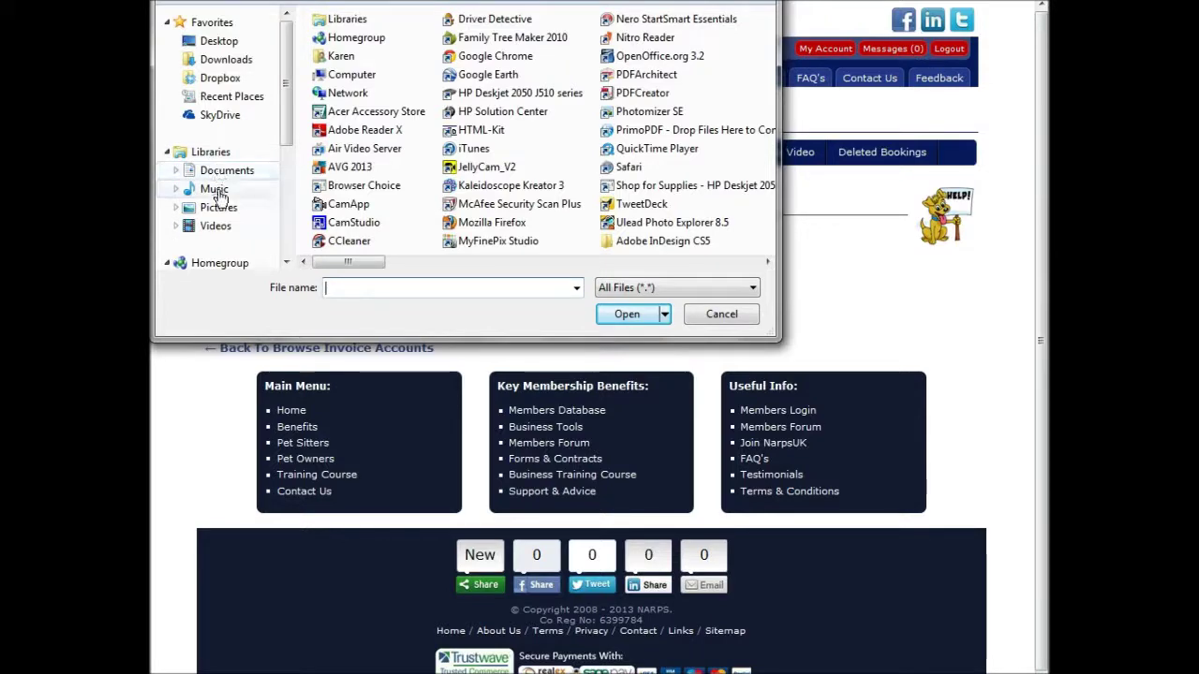
pyautogui.click(218, 208)
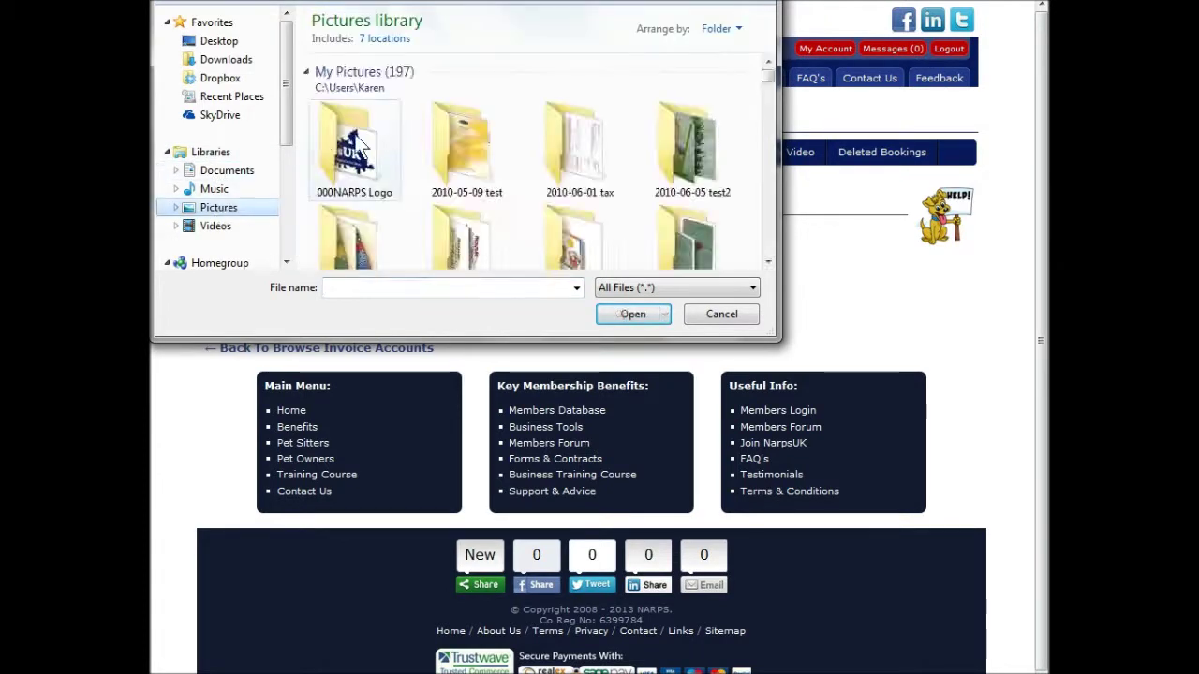
pyautogui.click(360, 145)
pyautogui.doubleClick(361, 145)
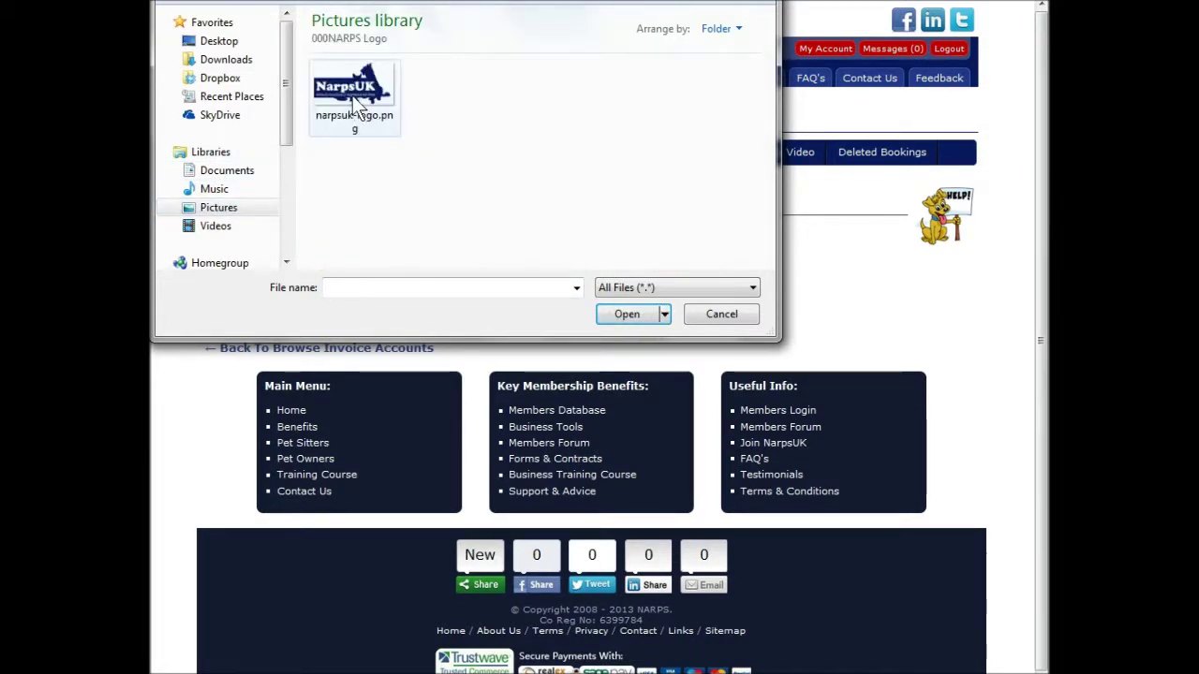
pyautogui.doubleClick(354, 103)
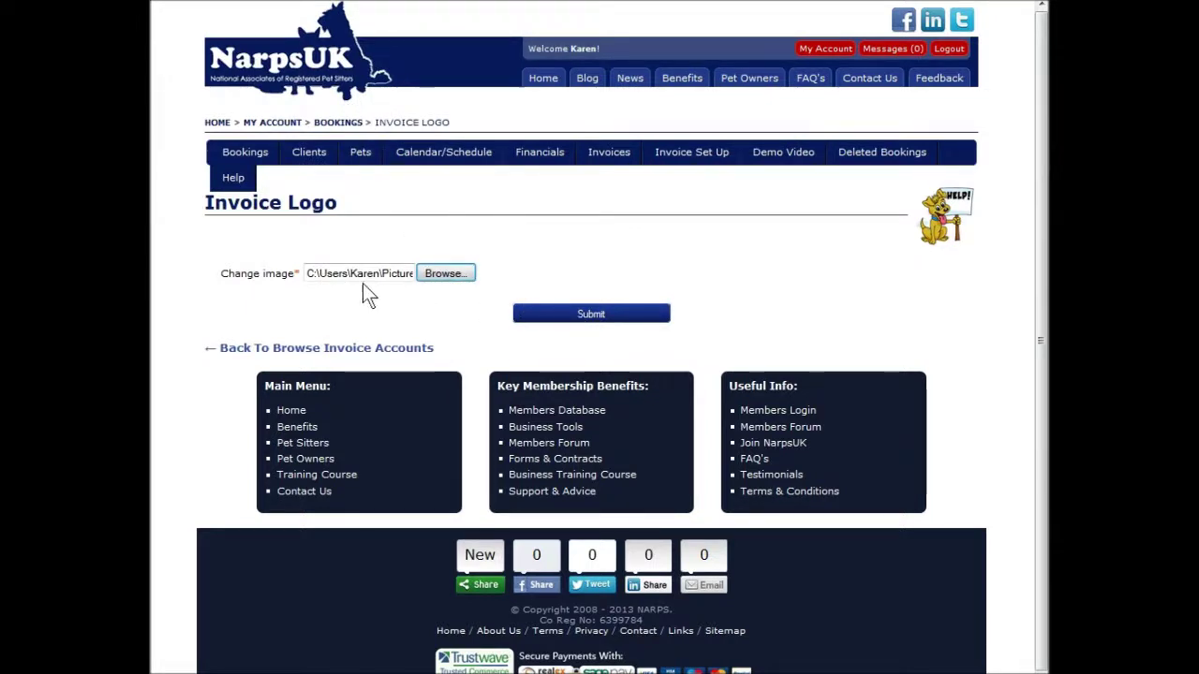
pyautogui.click(592, 317)
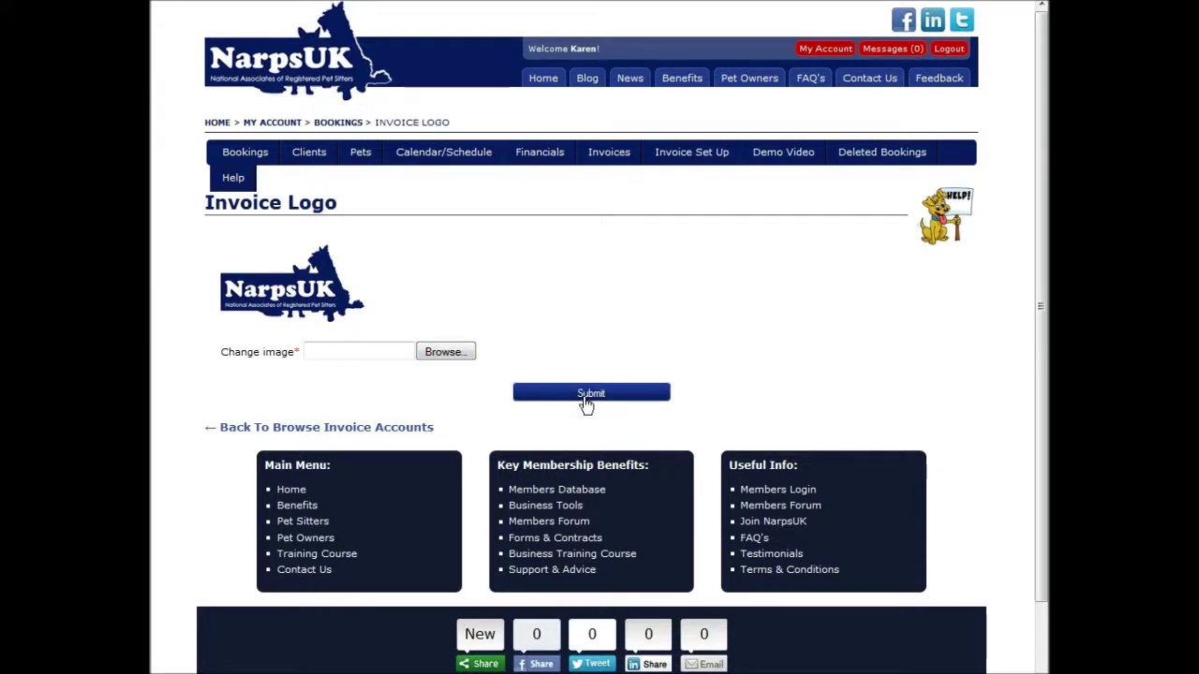
pyautogui.click(541, 159)
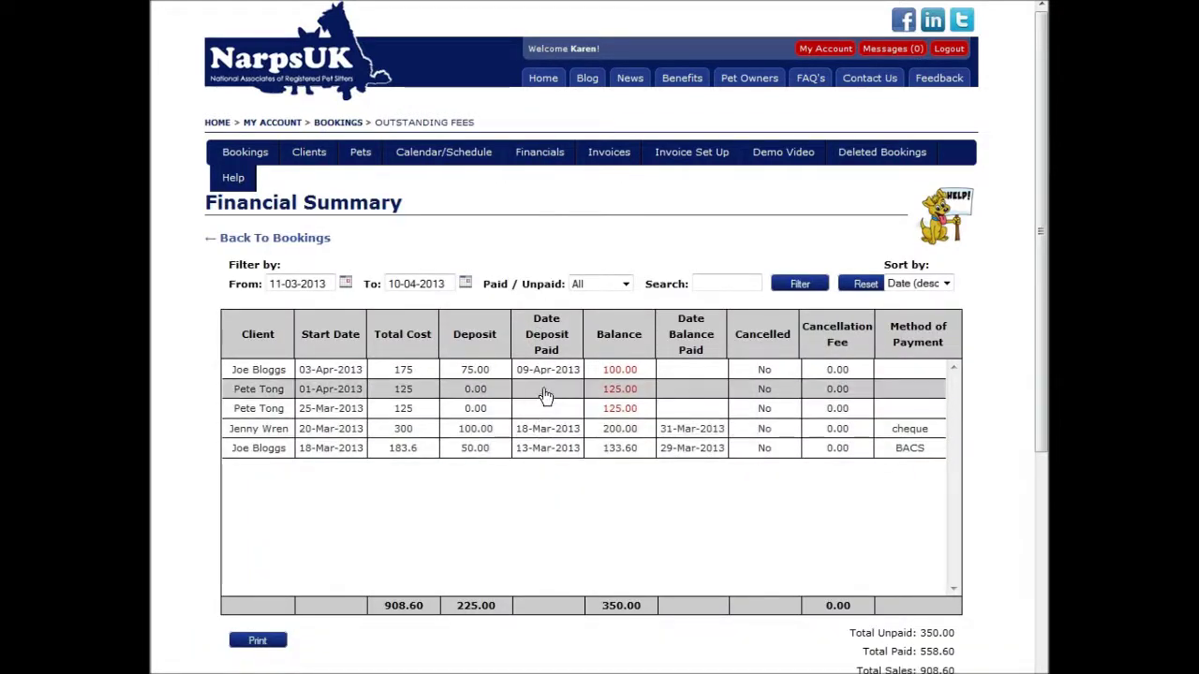
# Filter the financial summary to bookings up to 30-Apr-2013.
pyautogui.click(466, 284)
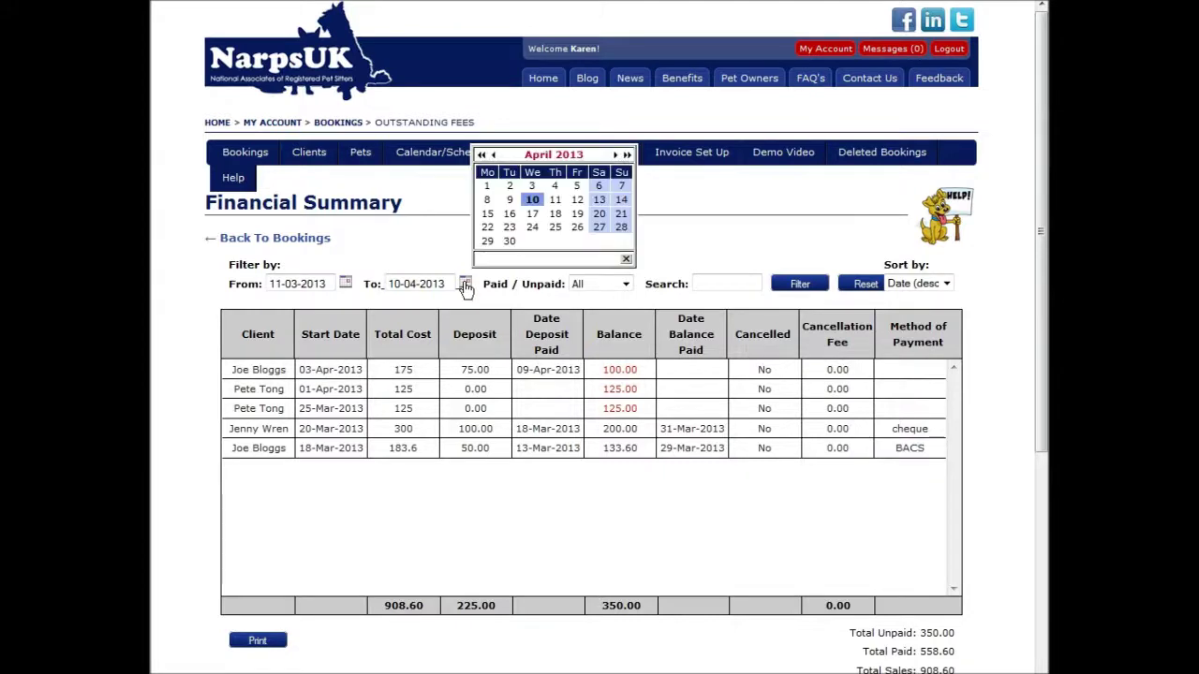
pyautogui.click(509, 241)
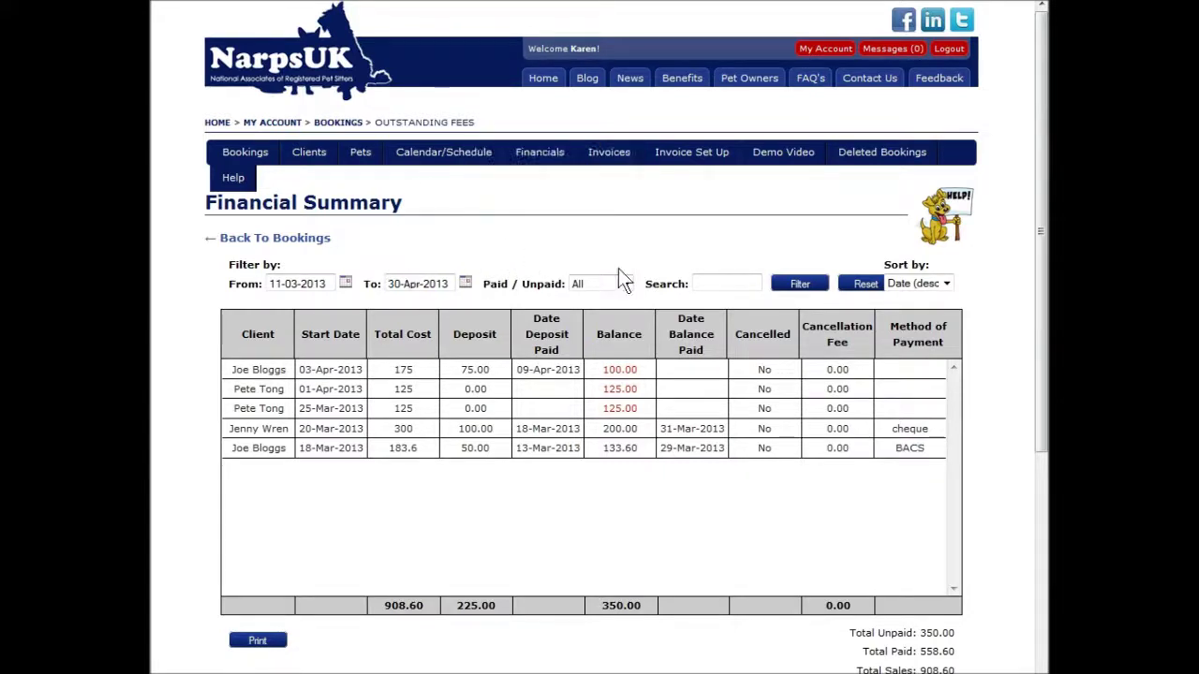
pyautogui.click(801, 285)
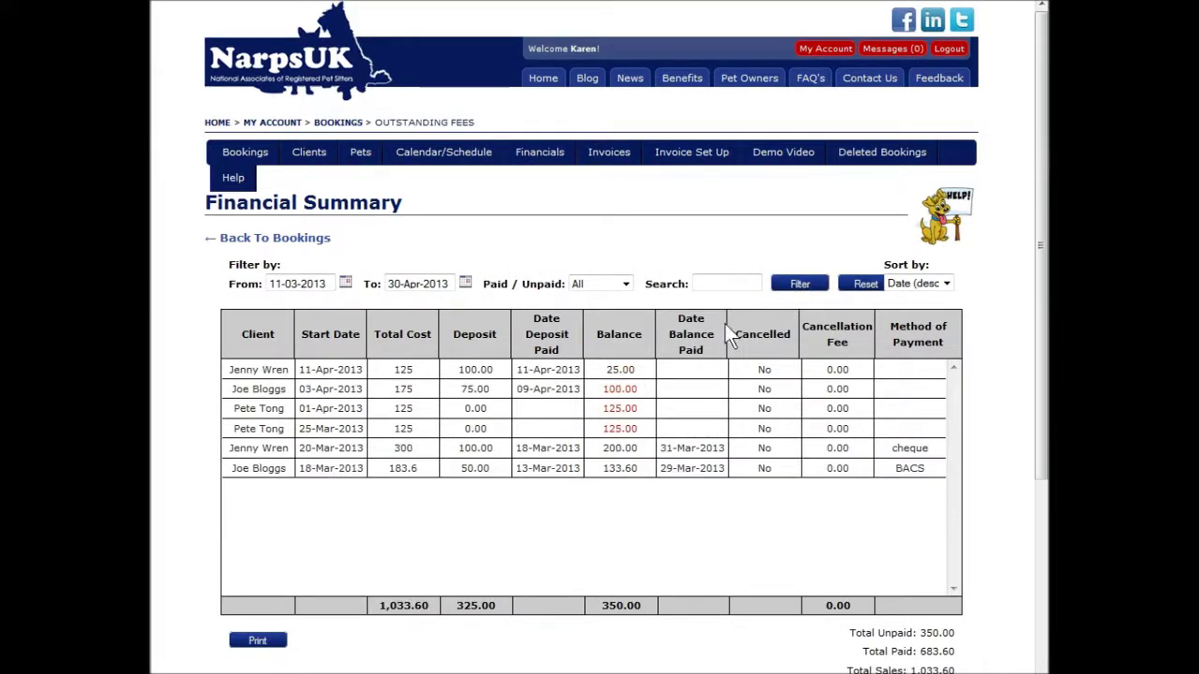
# Open the client's 11-Apr-2013 cat-sitting booking showing £150.00 total and £50.00 outstanding.
pyautogui.hotkey('ctrl', '+')
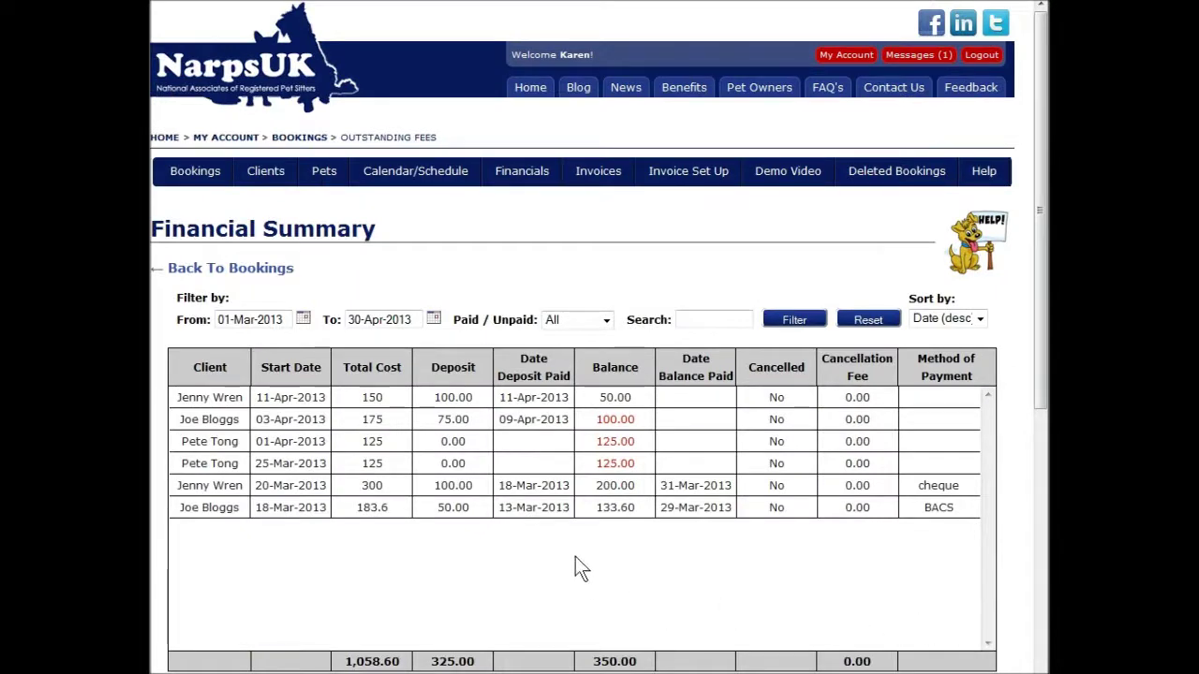
pyautogui.click(559, 401)
pyautogui.moveTo(1041, 262); pyautogui.dragTo(1031, 457)
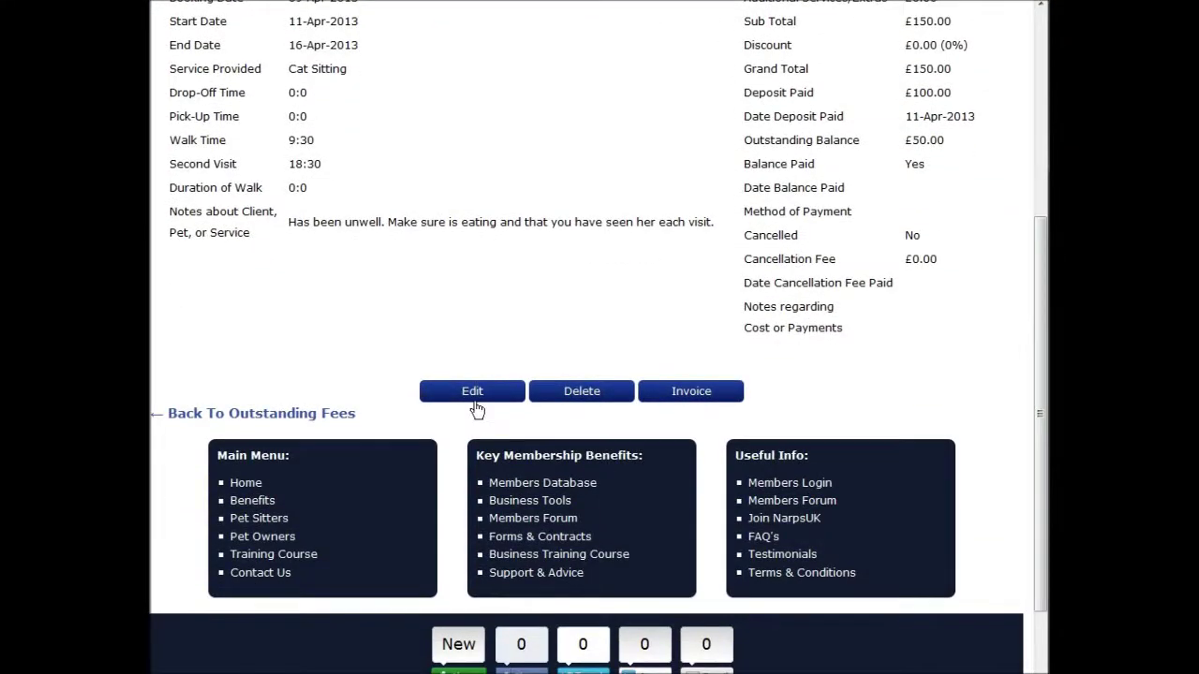
# Create an invoice of type Invoice for the booking using the Kitten Sitting Bolton address.
pyautogui.click(672, 398)
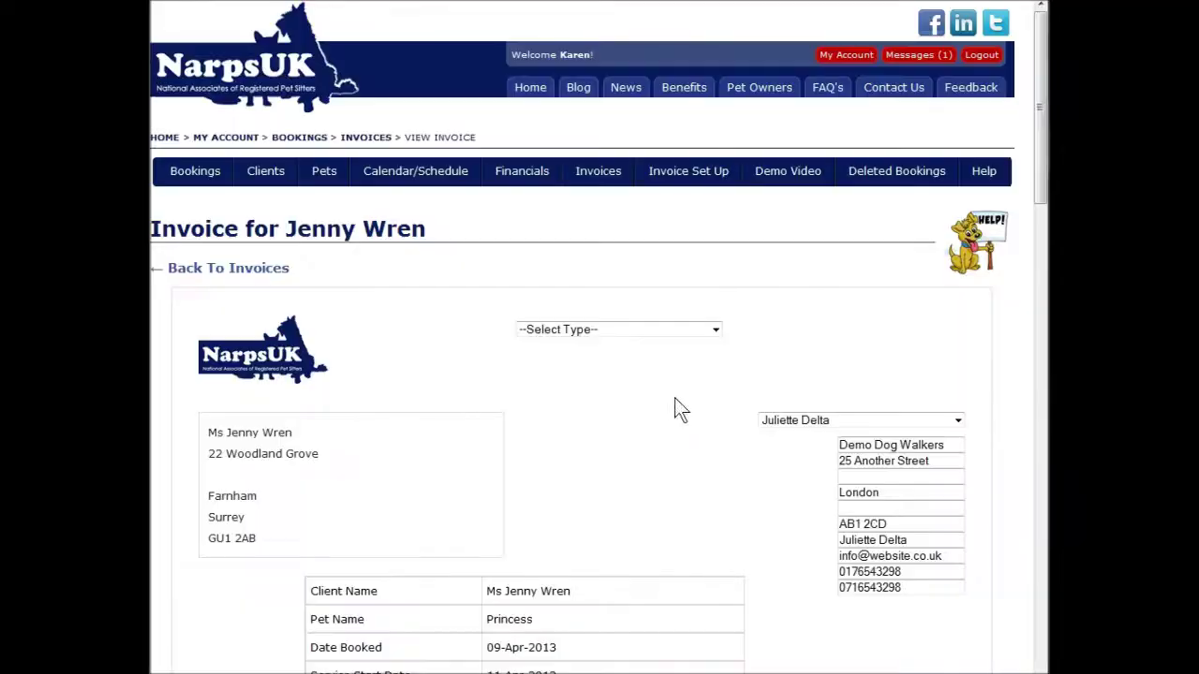
pyautogui.click(716, 330)
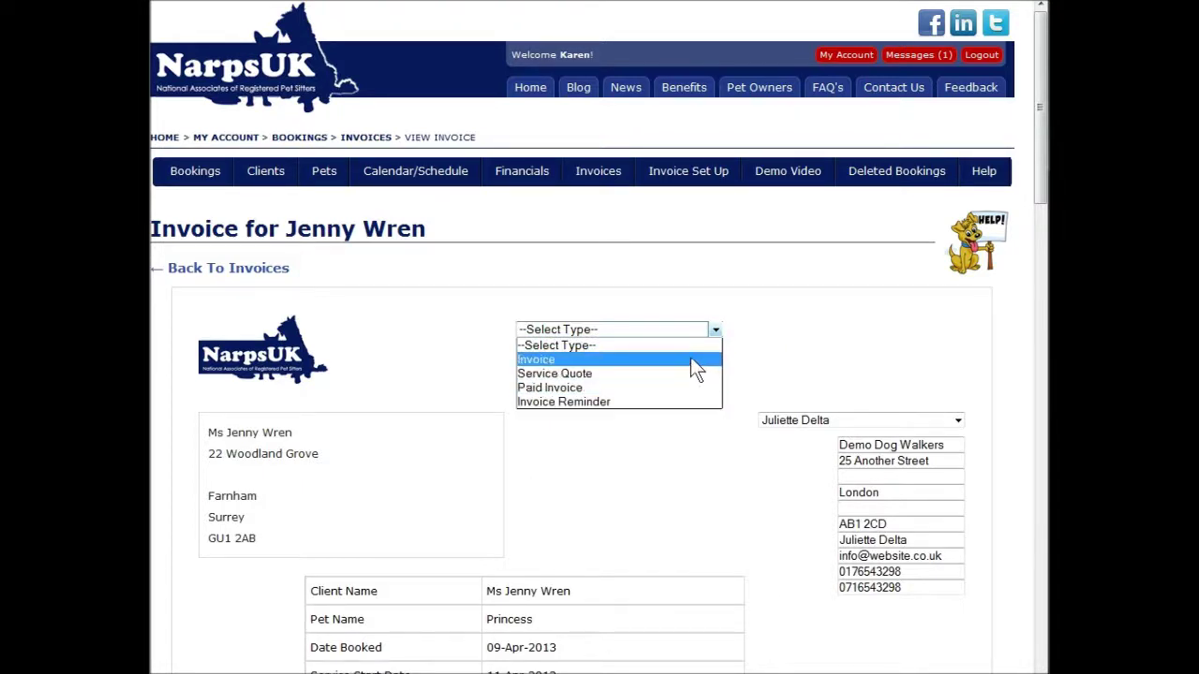
pyautogui.click(693, 368)
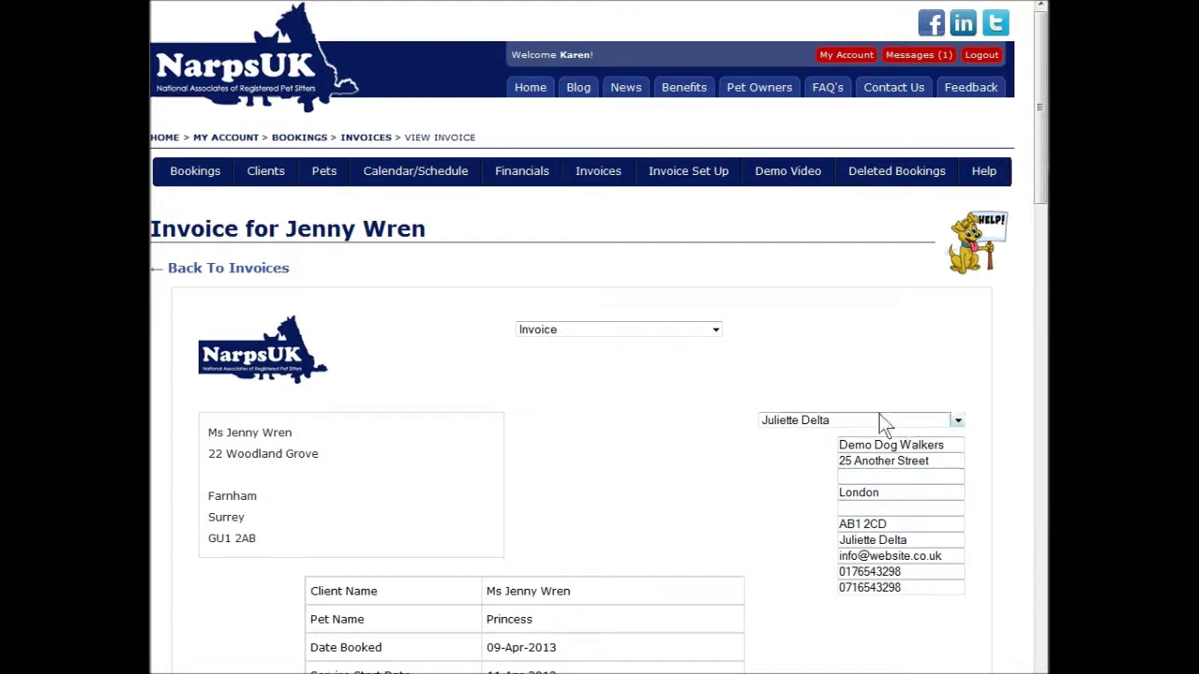
pyautogui.click(956, 422)
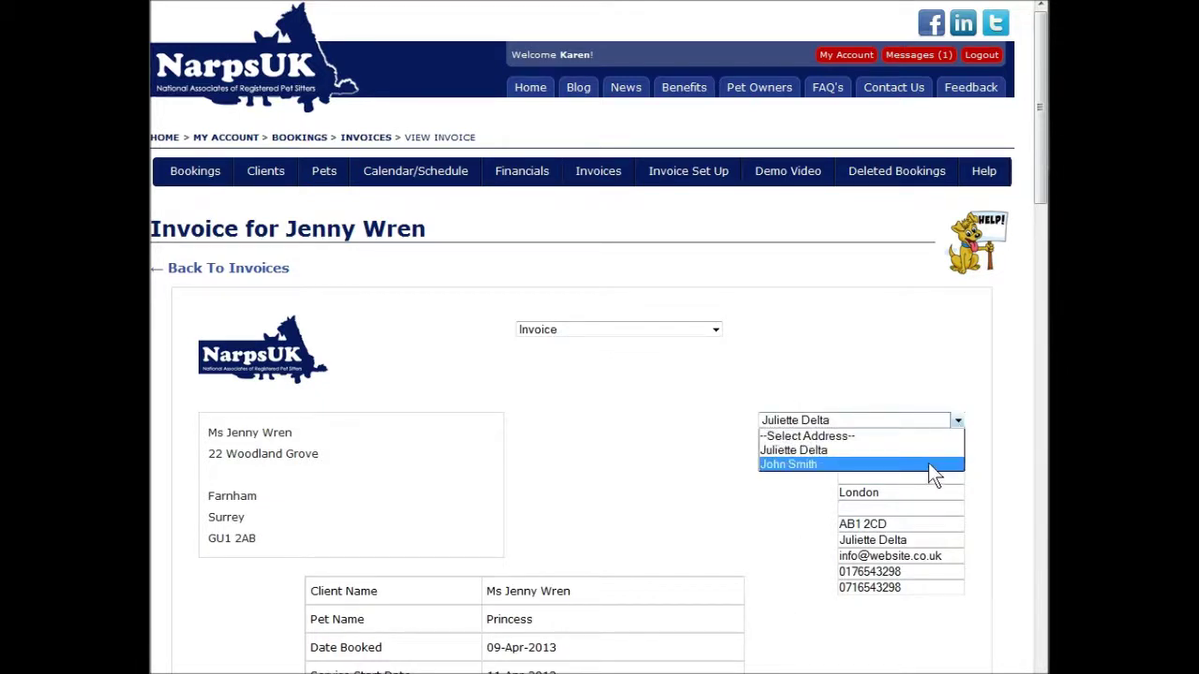
pyautogui.click(928, 462)
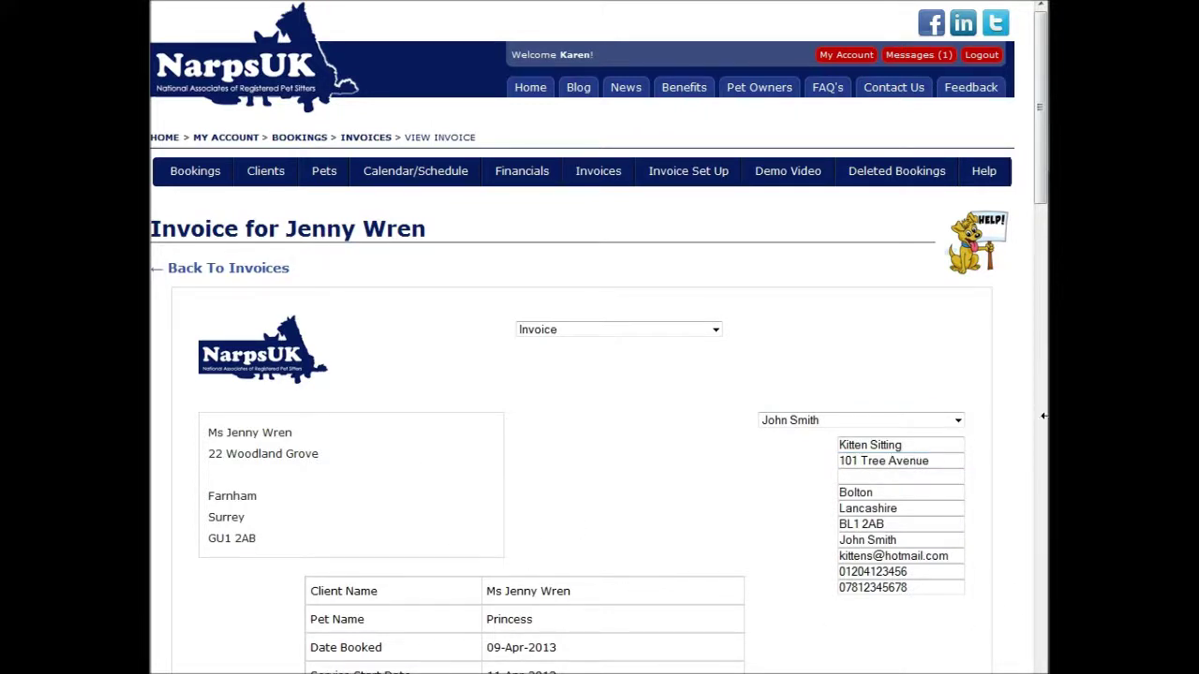
pyautogui.moveTo(1040, 178); pyautogui.dragTo(1039, 400)
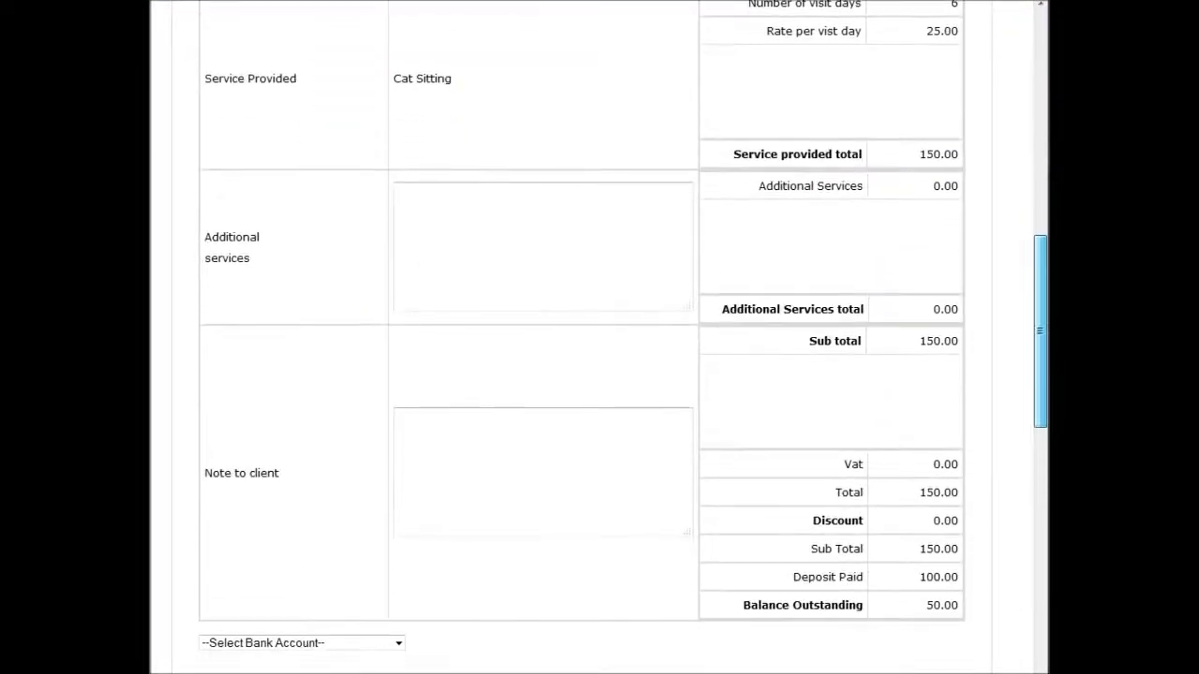
# Add the Kittens Sitting bank account, enable Email invoice to client, and save the invoice.
pyautogui.click(426, 208)
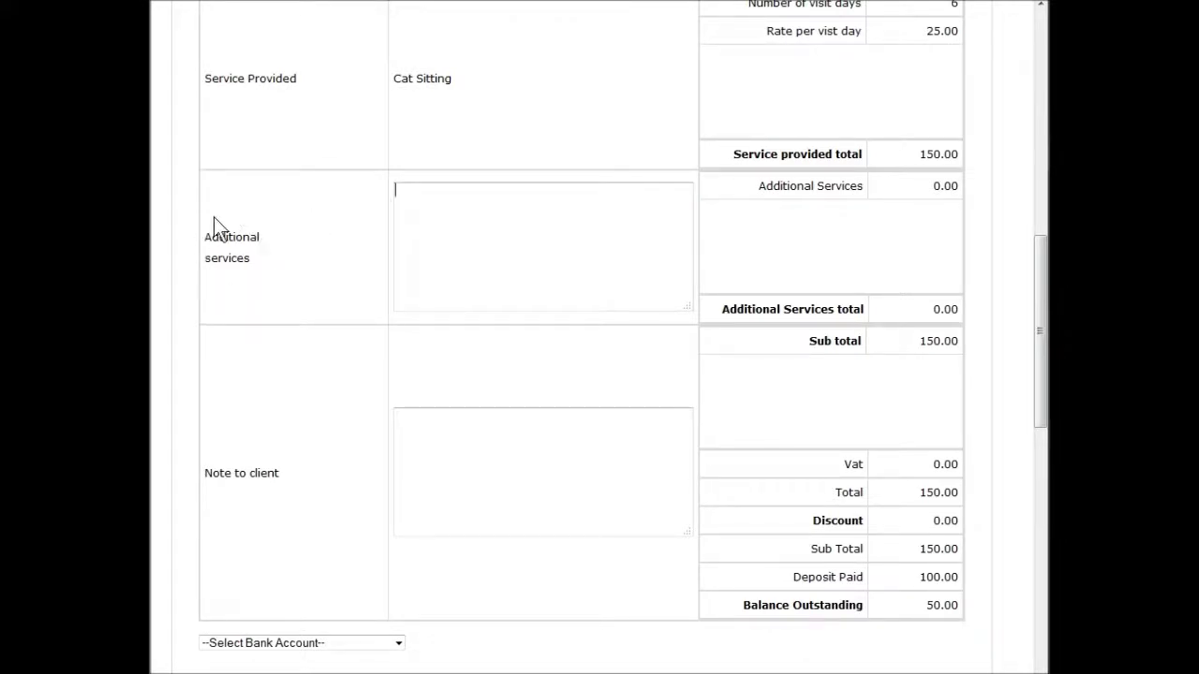
pyautogui.click(428, 433)
pyautogui.moveTo(1040, 314); pyautogui.dragTo(1040, 487)
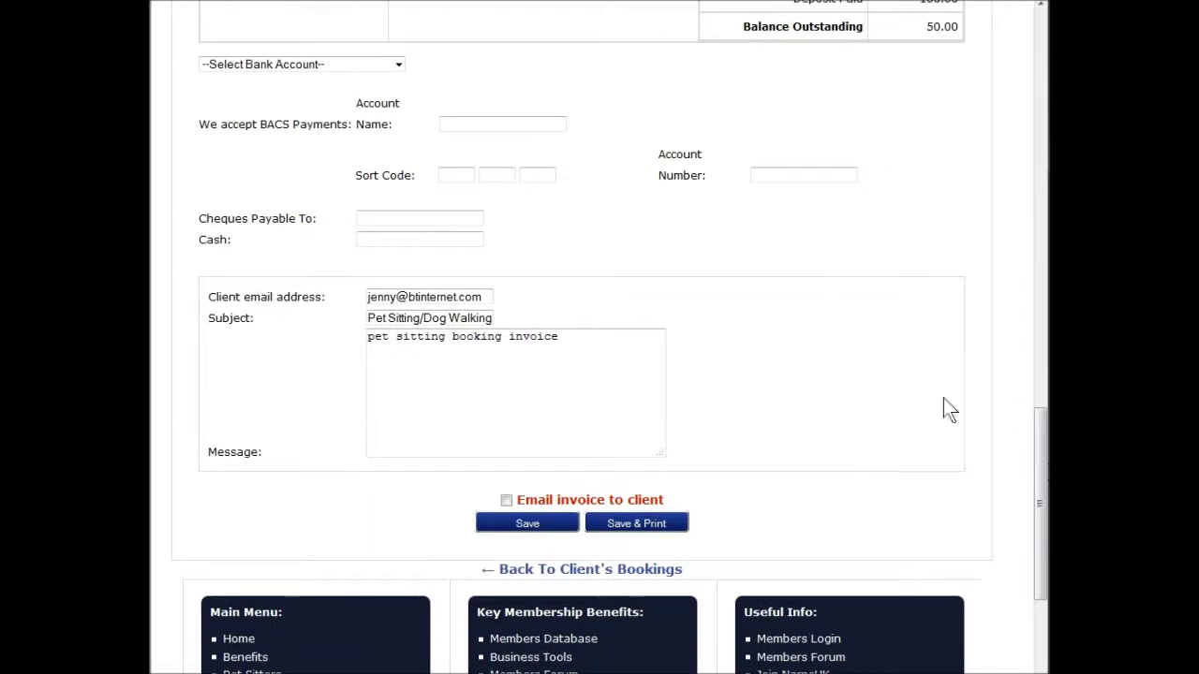
pyautogui.click(398, 65)
pyautogui.click(361, 109)
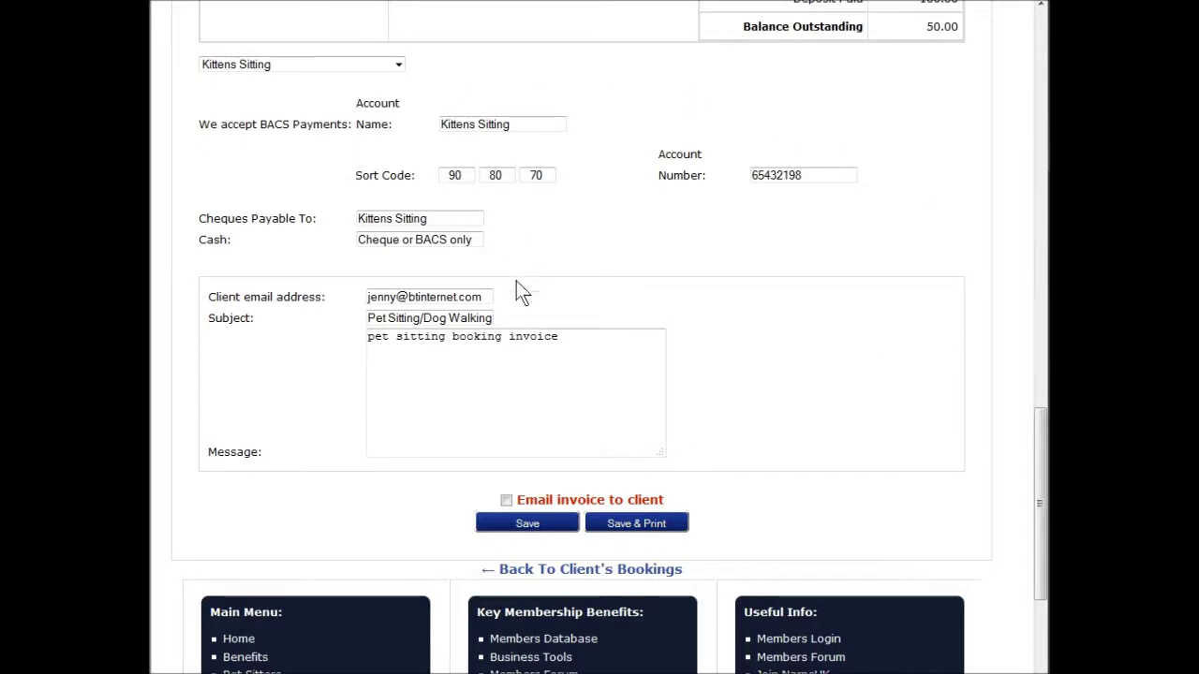
pyautogui.click(507, 501)
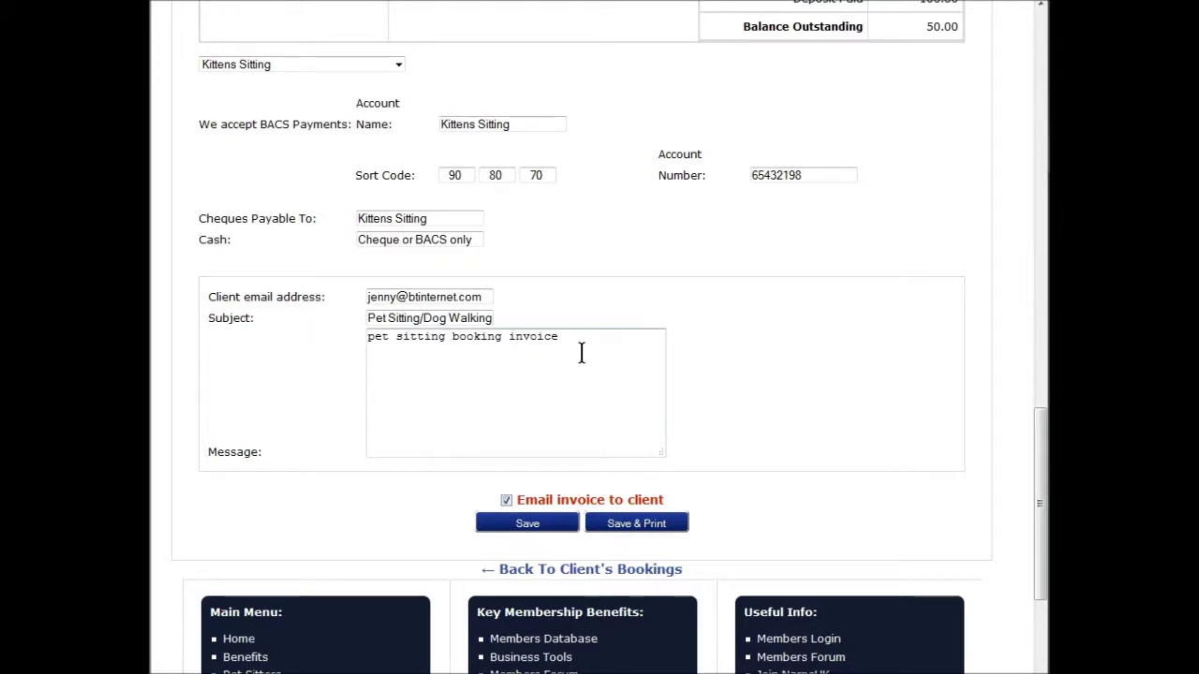
pyautogui.click(538, 530)
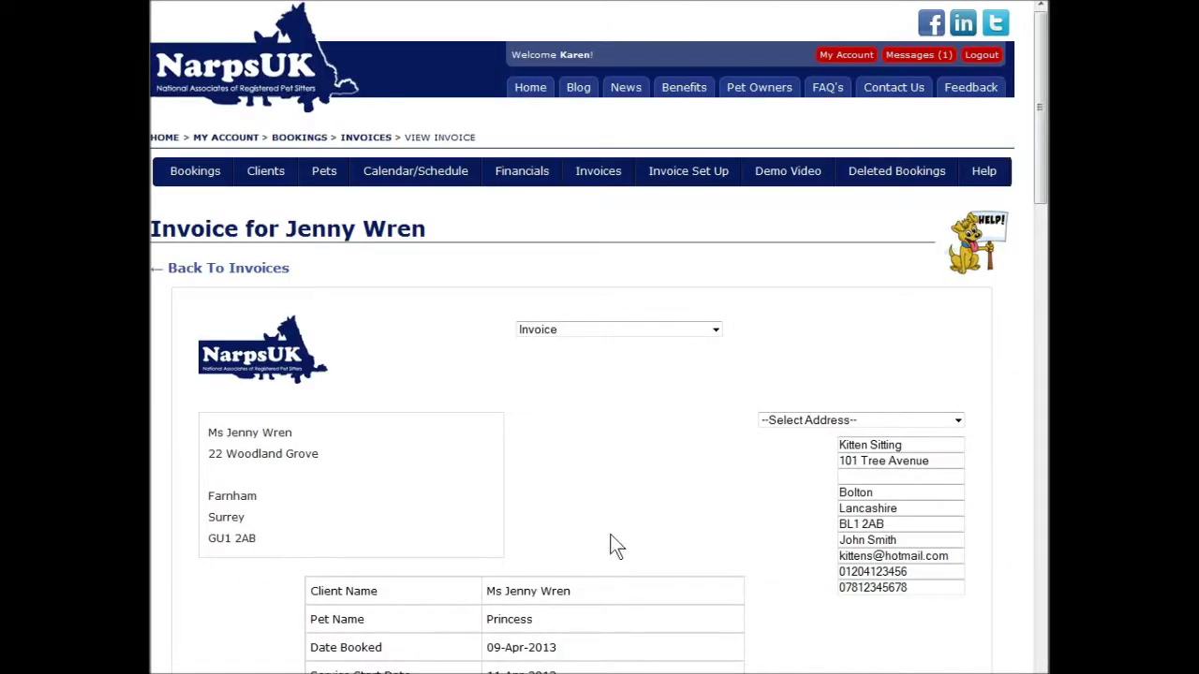
# Filter the Invoices list from 01-Mar-2013 to 30-Apr-2013.
pyautogui.click(597, 180)
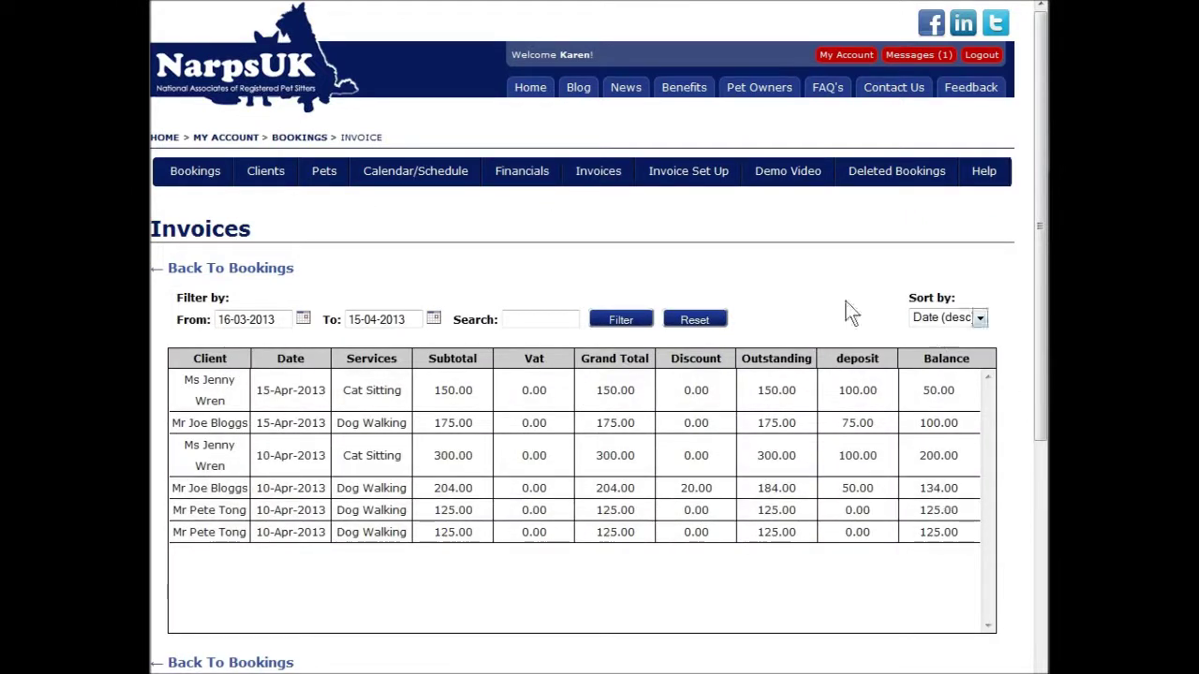
pyautogui.click(303, 320)
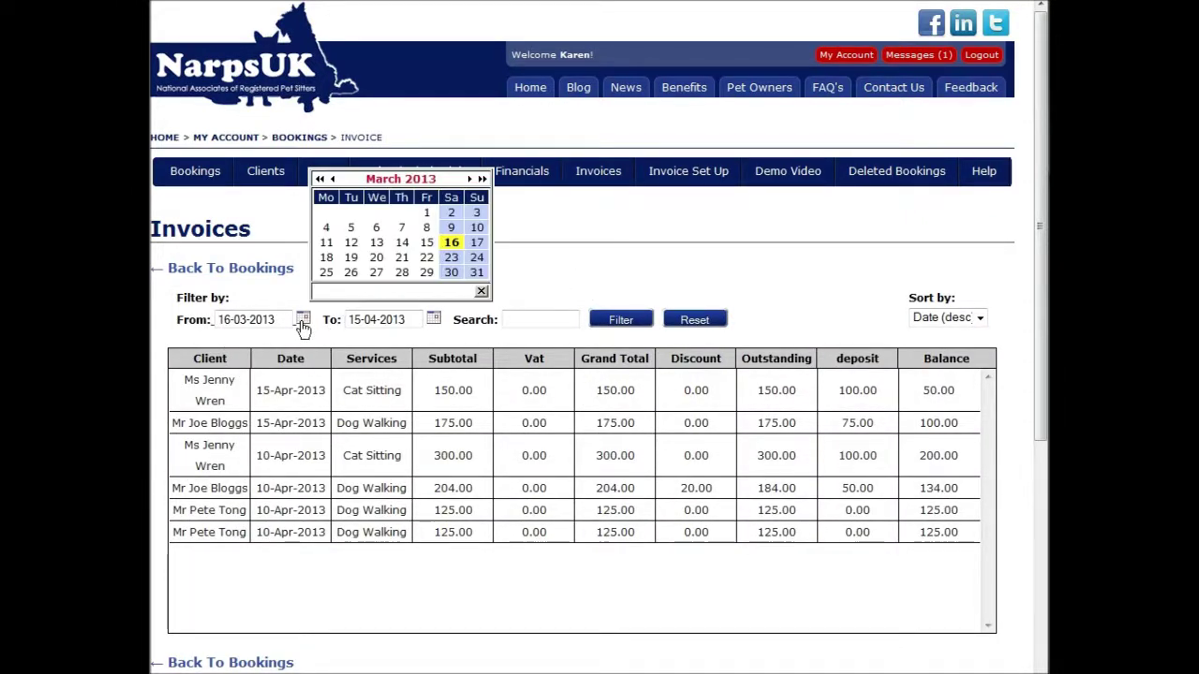
pyautogui.click(427, 213)
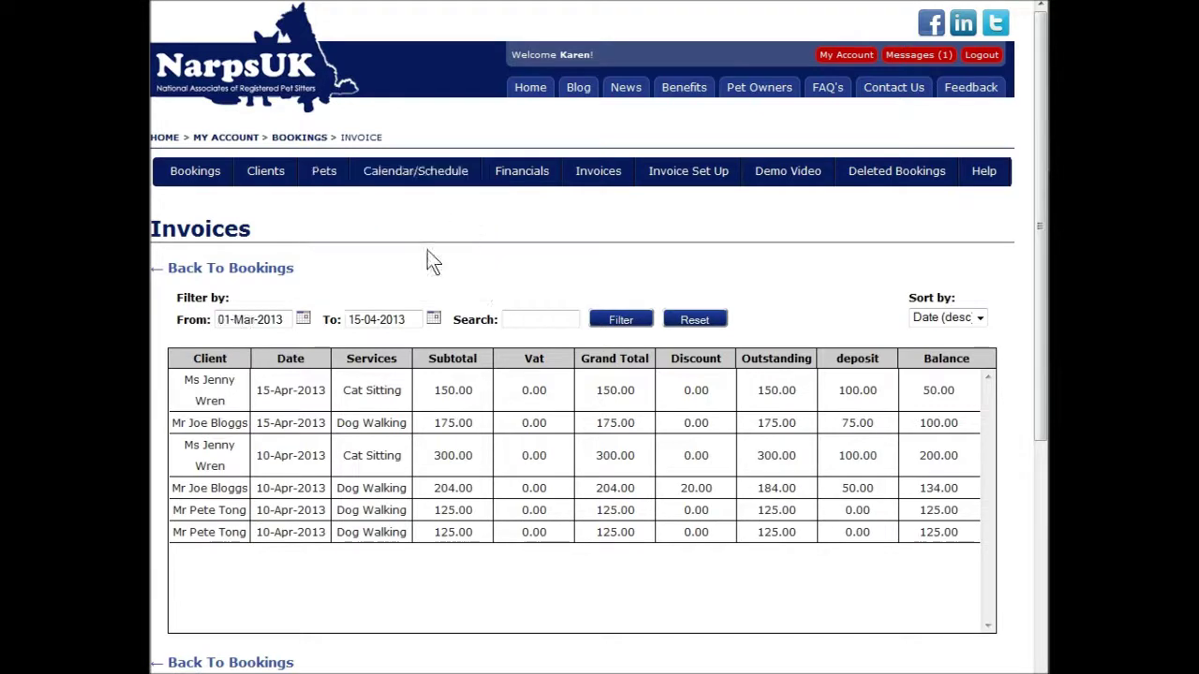
pyautogui.click(434, 321)
pyautogui.click(485, 274)
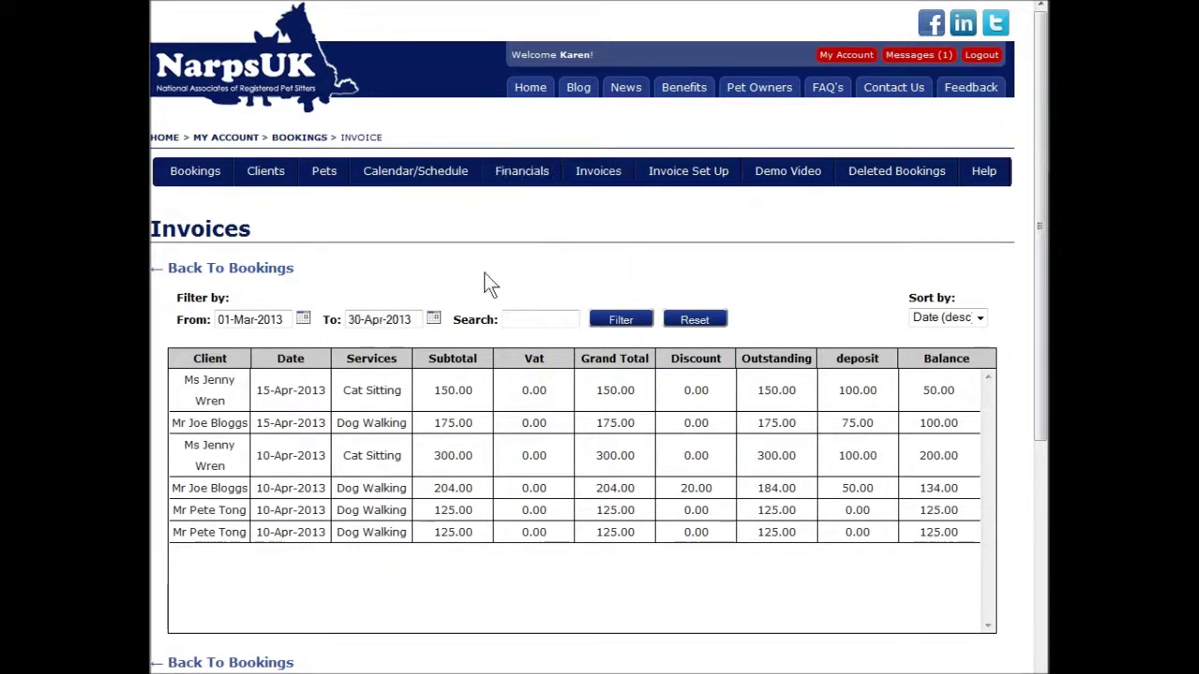
pyautogui.click(632, 323)
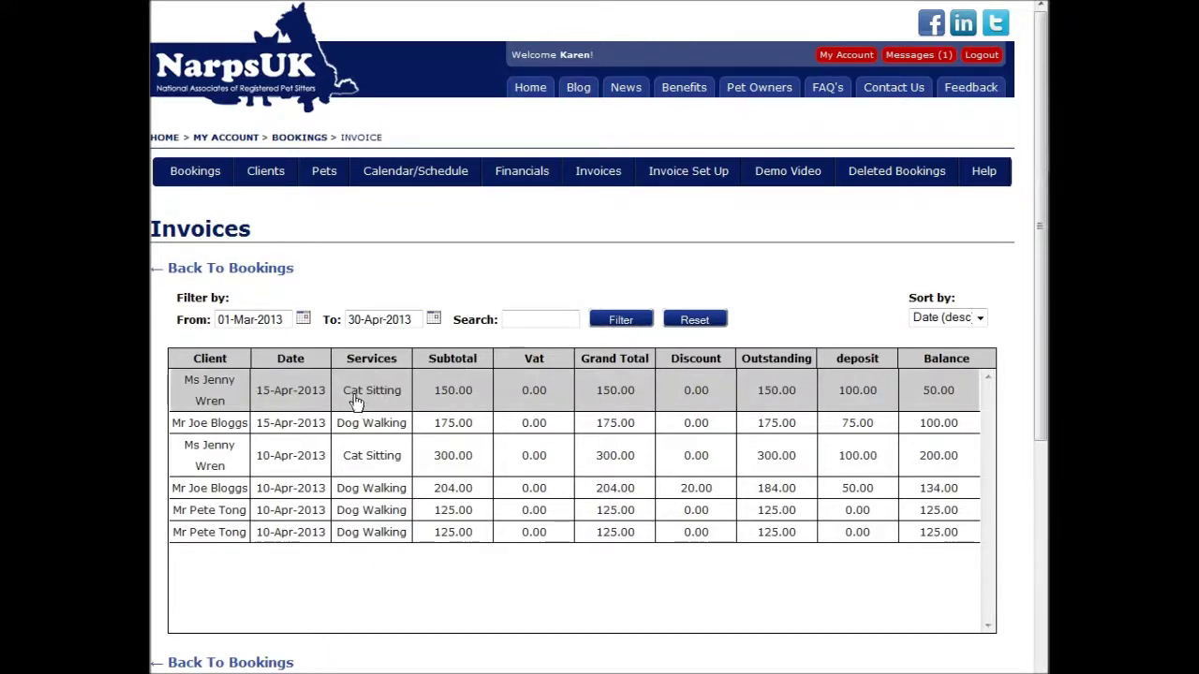